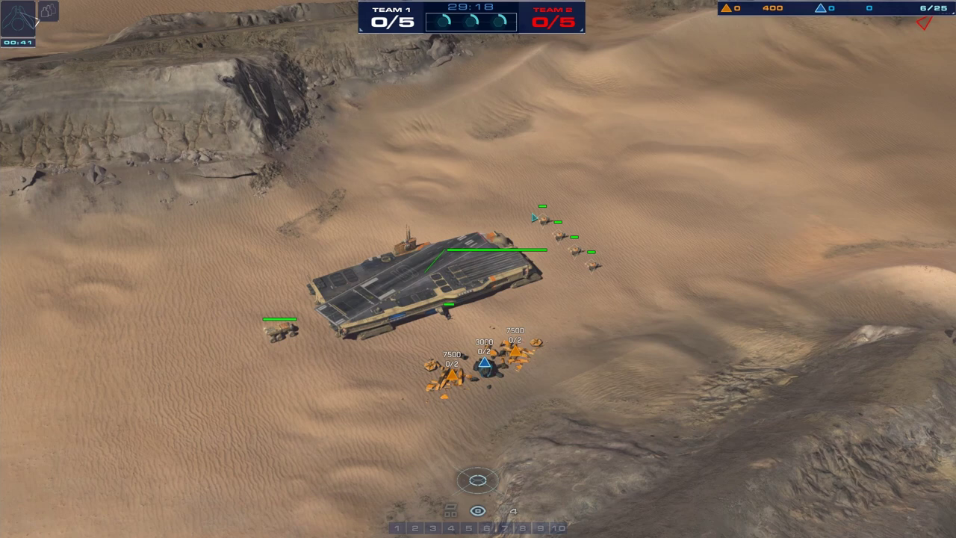
Pan the battlefield camera in every direction around the carrier to try out the camera movement.
key("Right")
key("Up")
key("Left")
key("Down")
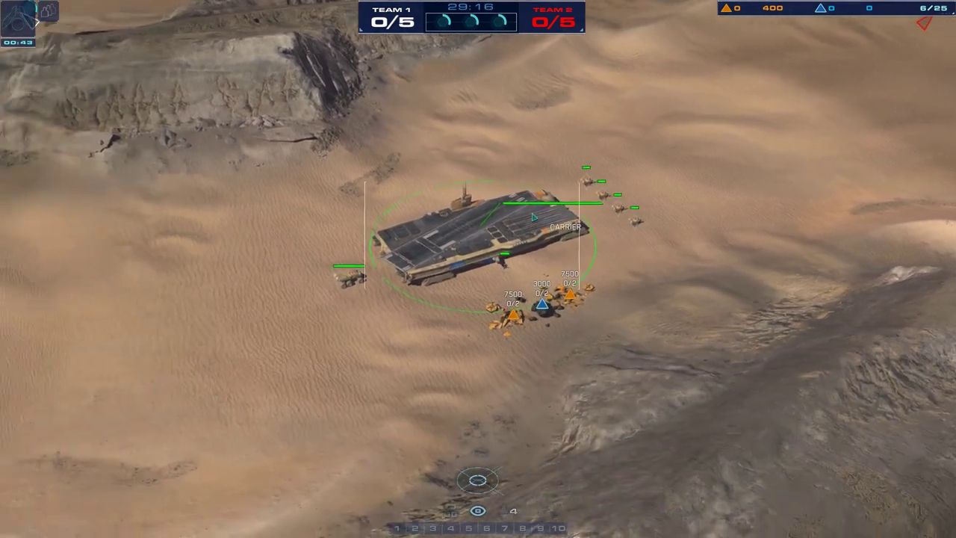
key("Up")
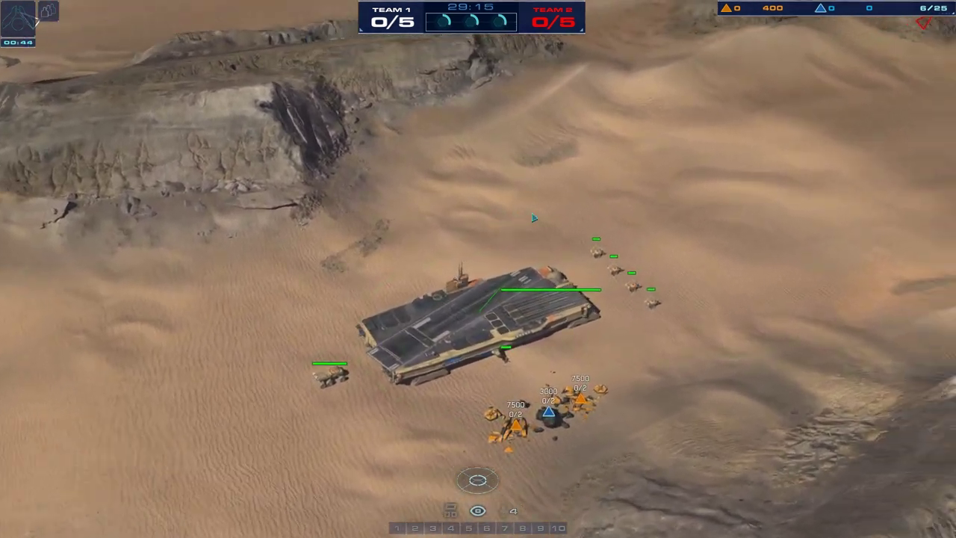
key("Right")
key("Down")
key("Left")
key("Up")
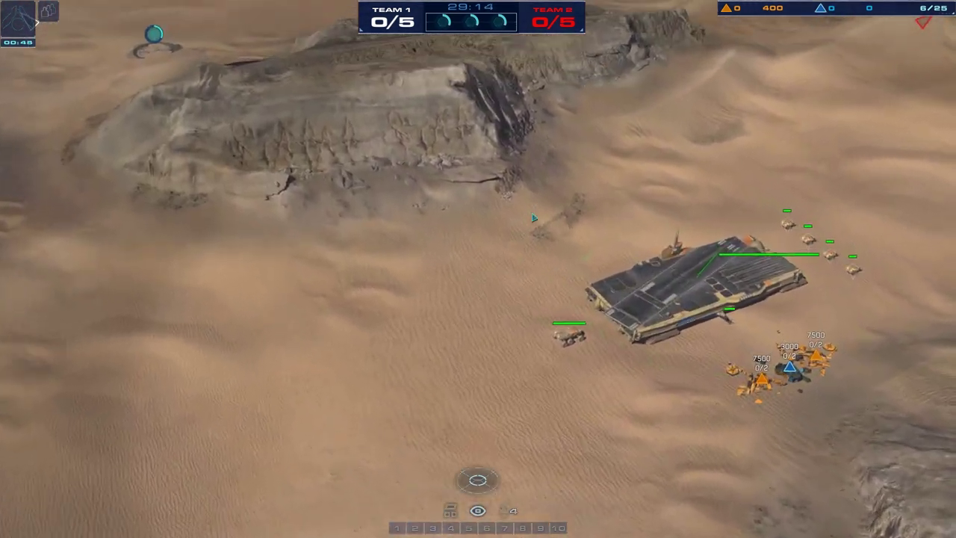
key("Right")
key("Up")
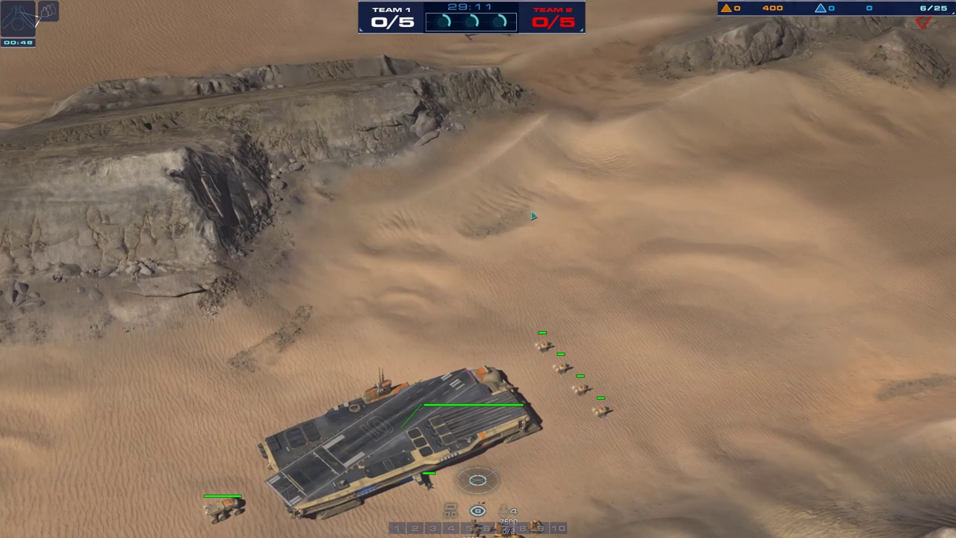
Review the camera key bindings in the game's control options, then return to the match.
key("Escape")
left_click(499, 237)
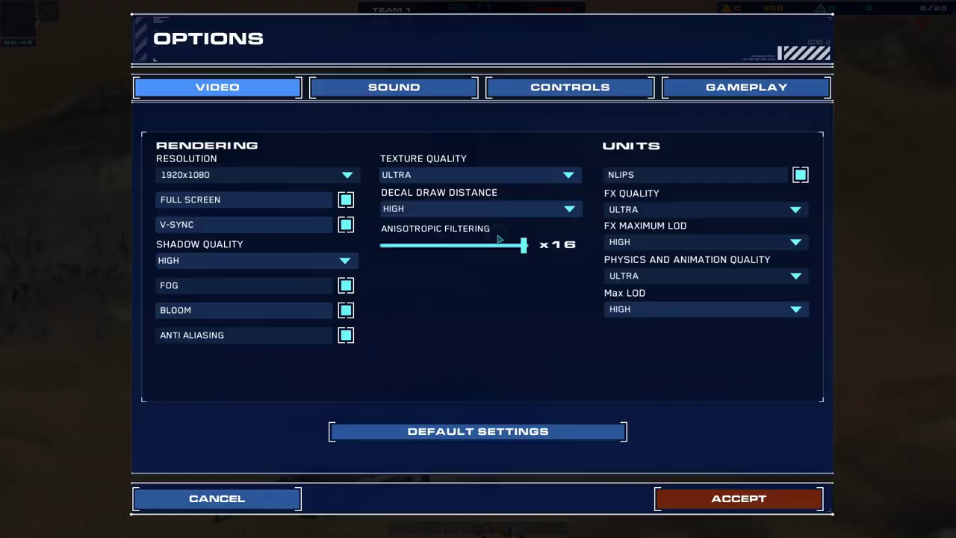
left_click(509, 95)
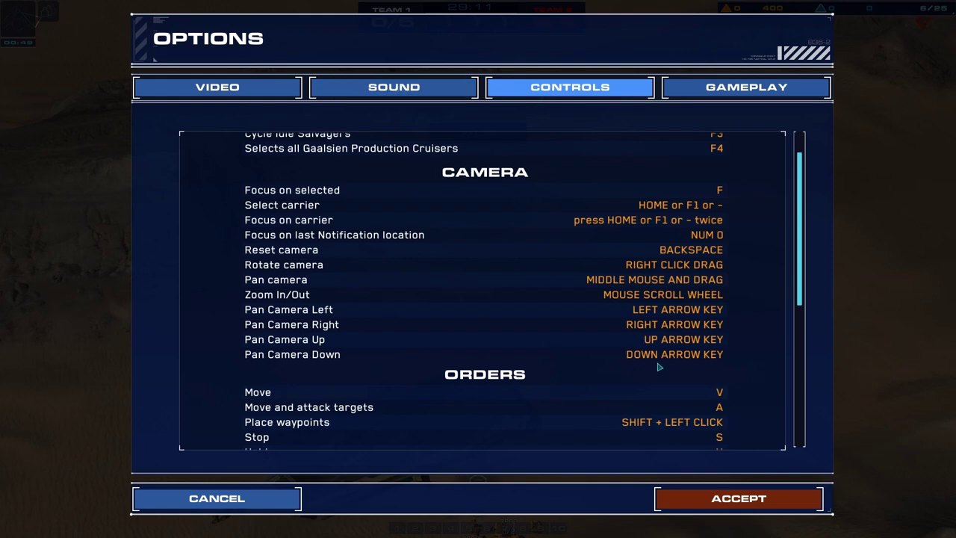
left_click(700, 499)
key("Escape")
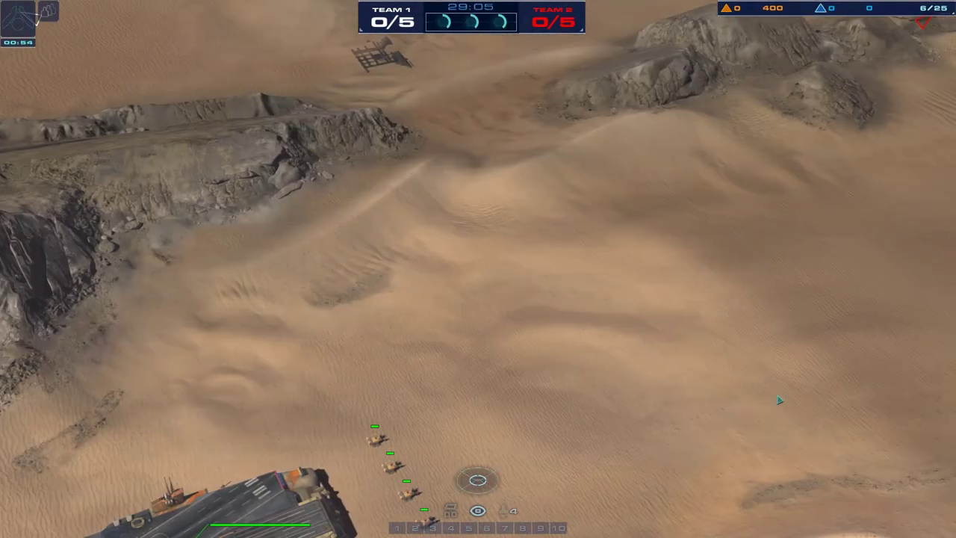
Survey the desert around the carrier, baserunner and resource deposits, panning and zooming the camera.
key("Down")
key("Left")
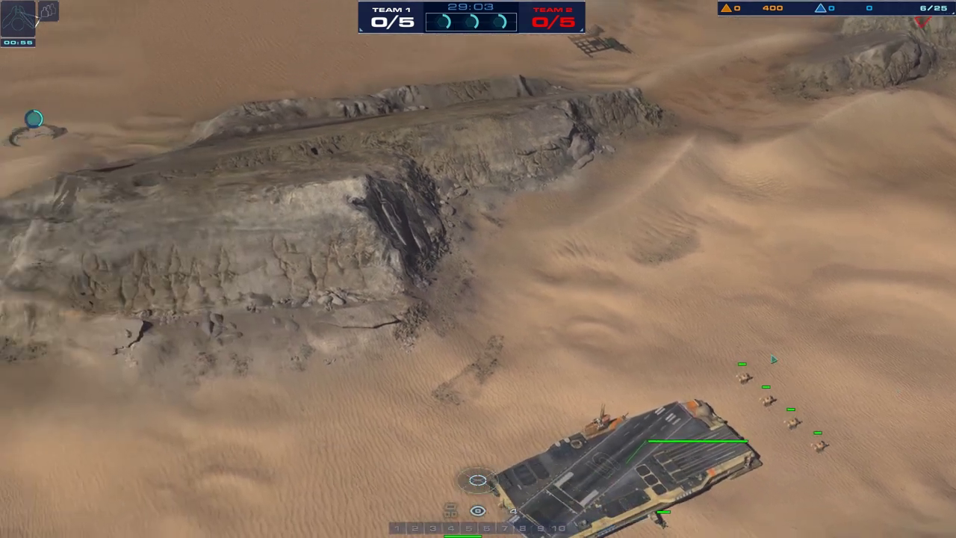
key("Down")
key("Right")
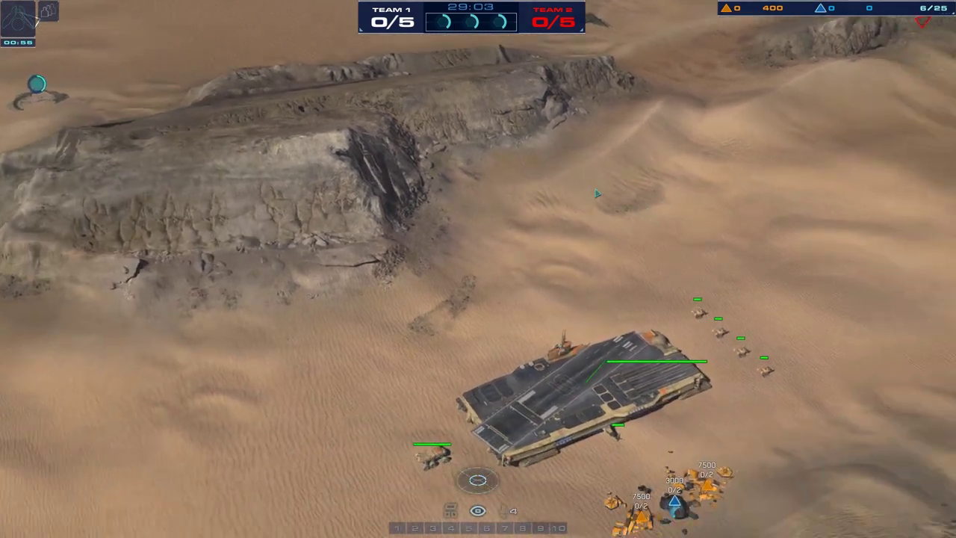
key("Up")
key("Left")
key("Down")
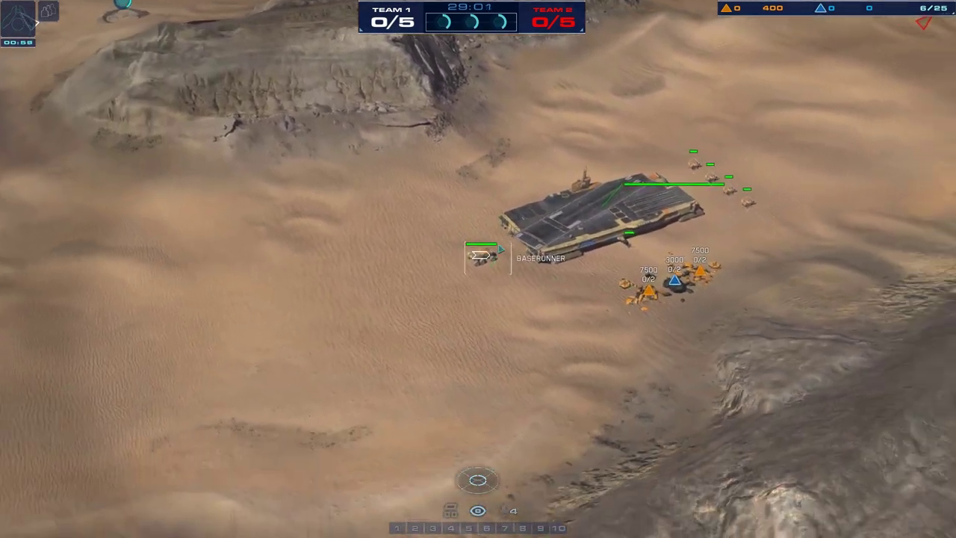
key("Right")
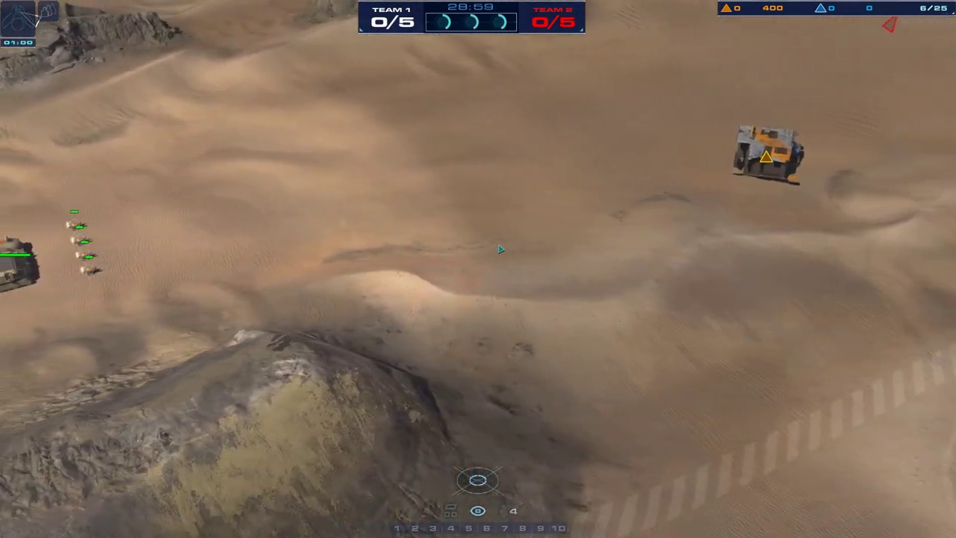
key("Left")
key("Up")
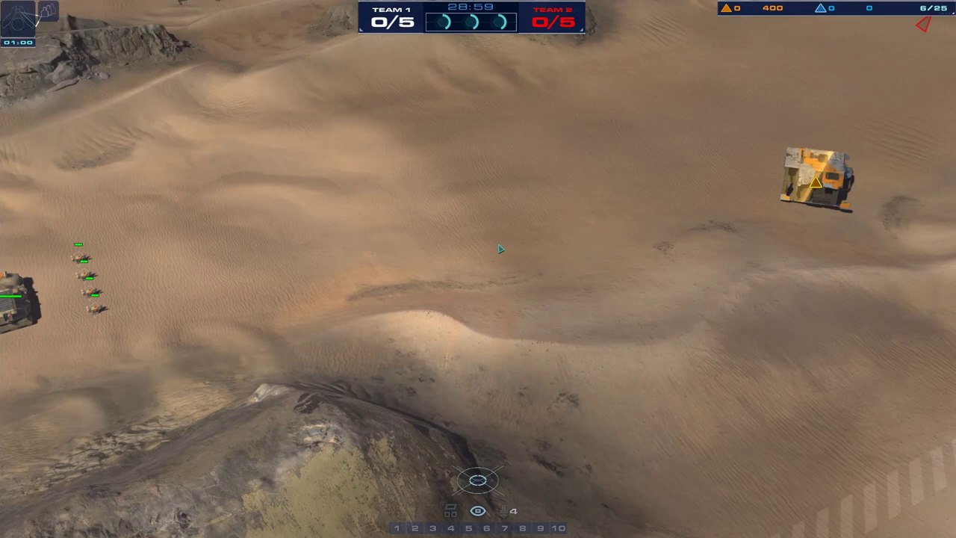
key("Right")
key("Left")
key("Down")
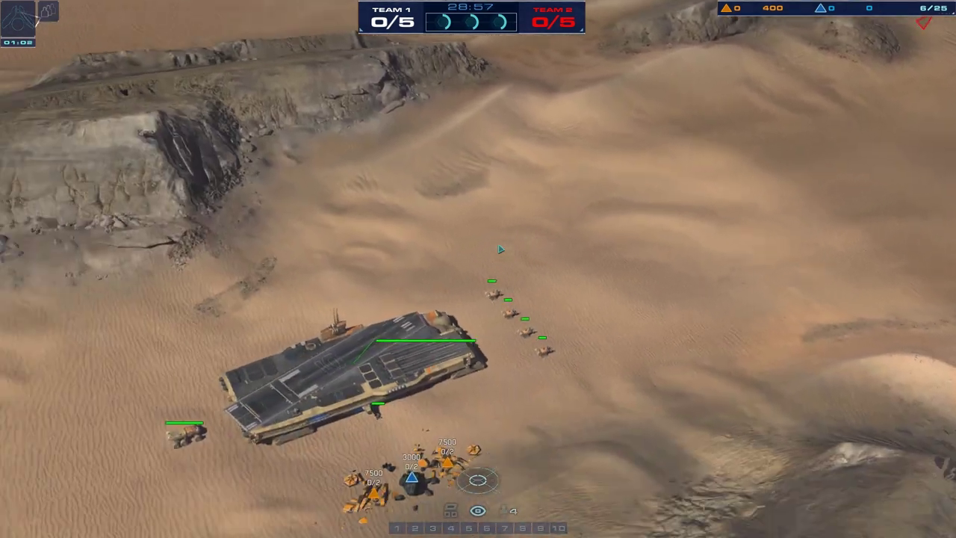
scroll(501, 248, "down", 2)
key("Left")
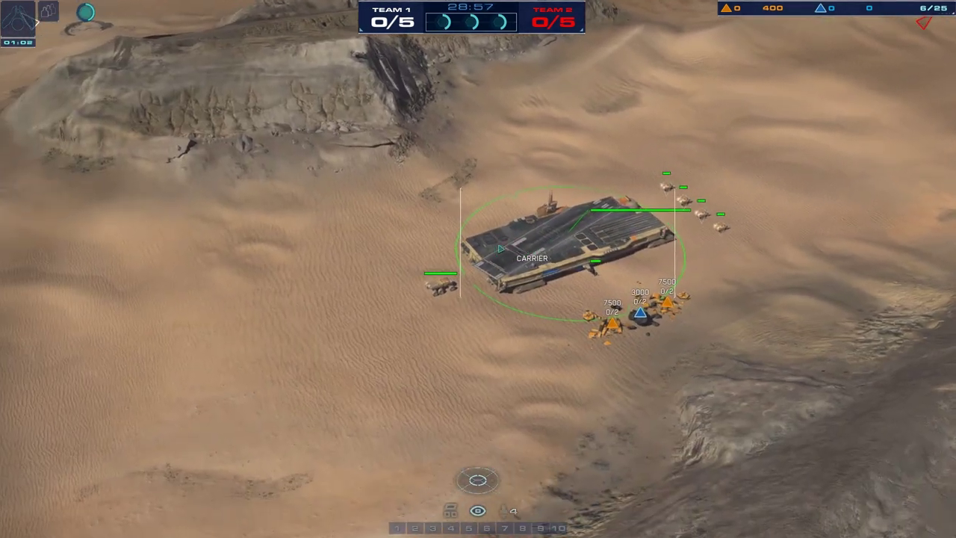
key("Right")
scroll(396, 258, "up", 3)
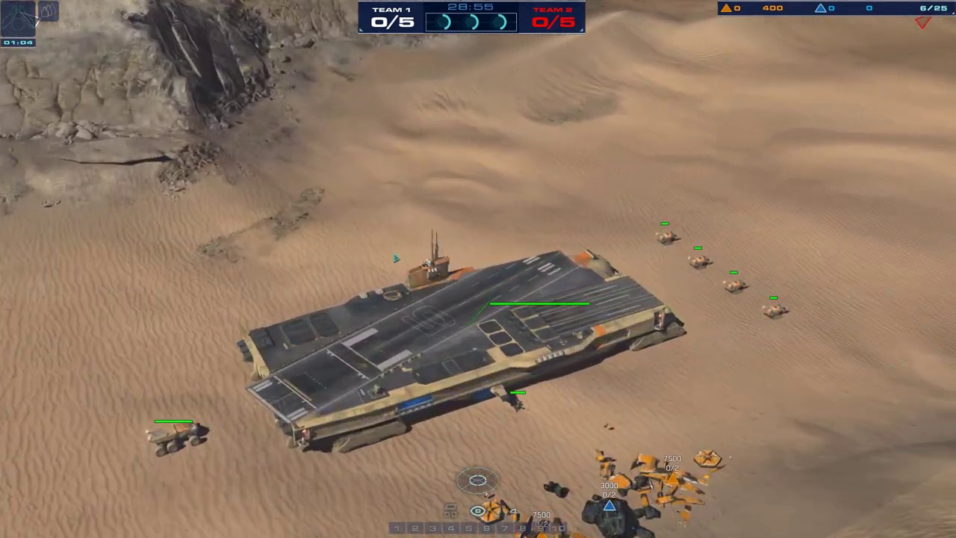
scroll(396, 258, "down", 3)
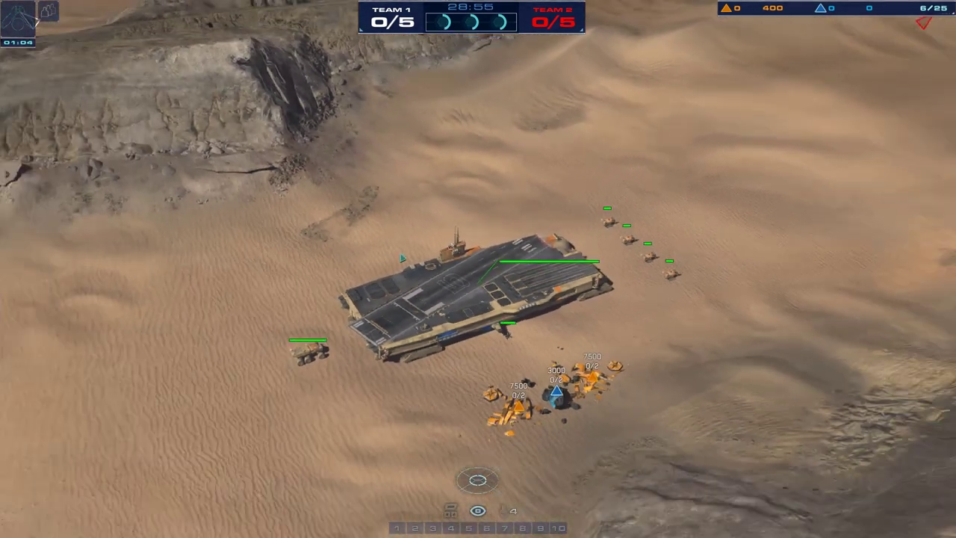
left_click(404, 255)
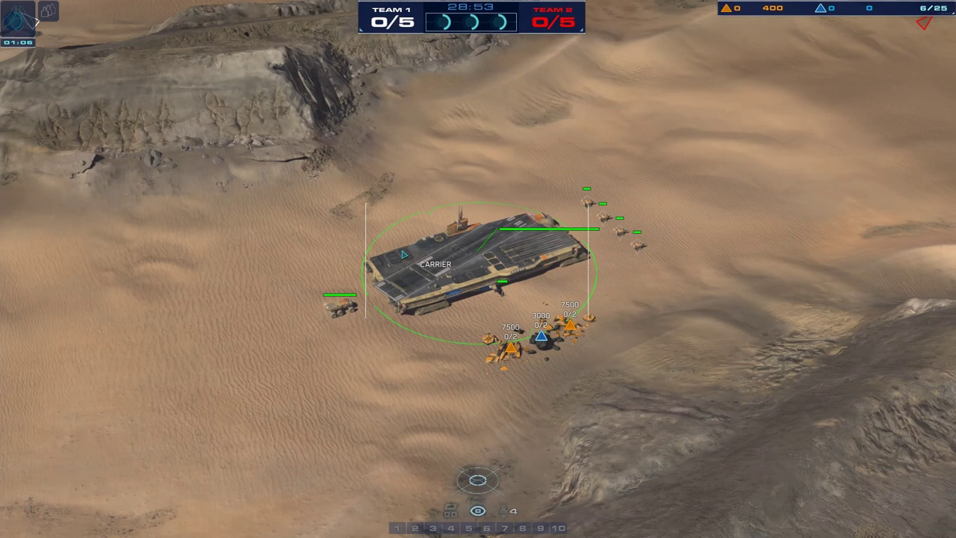
key("Left")
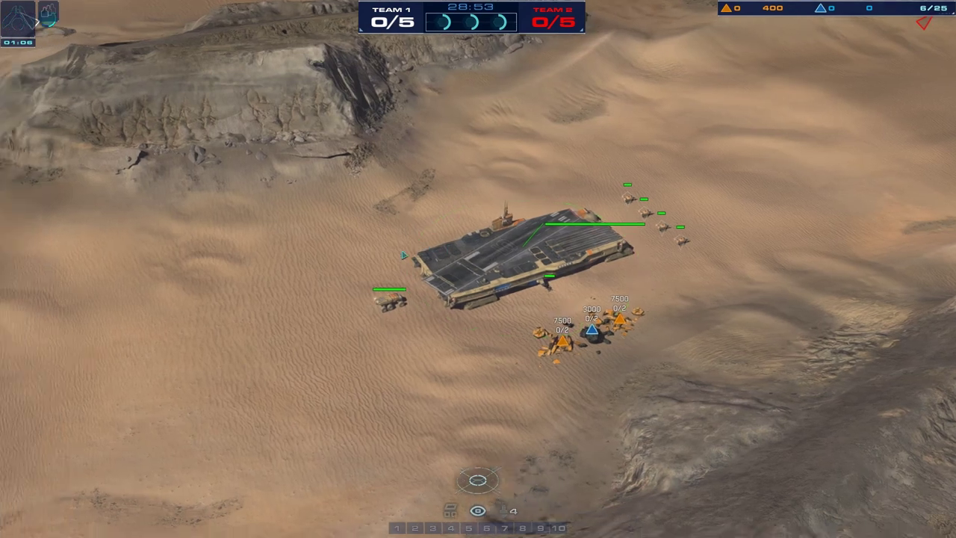
scroll(403, 255, "down", 2)
key("Down")
key("Right")
scroll(404, 255, "up", 2)
key("Up")
key("Left")
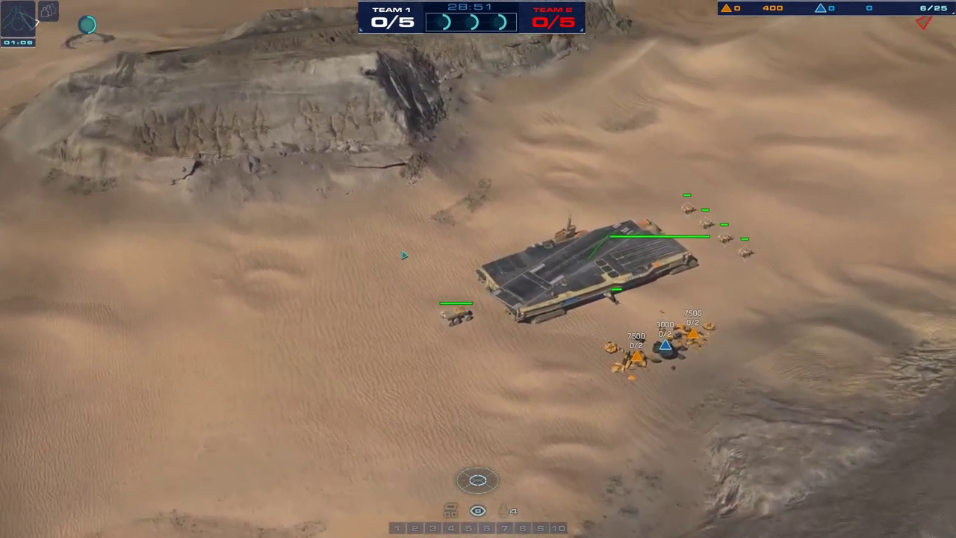
key("Right")
key("Down")
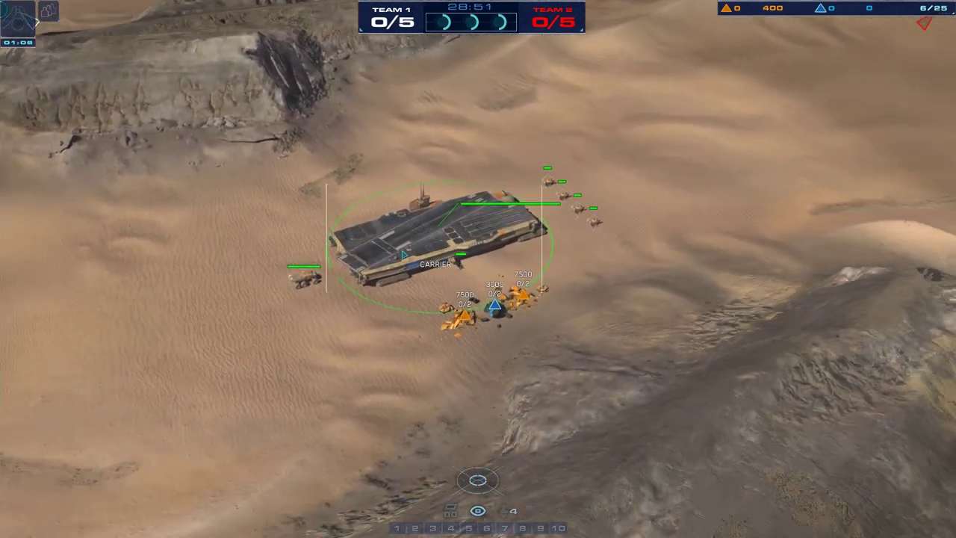
key("Left")
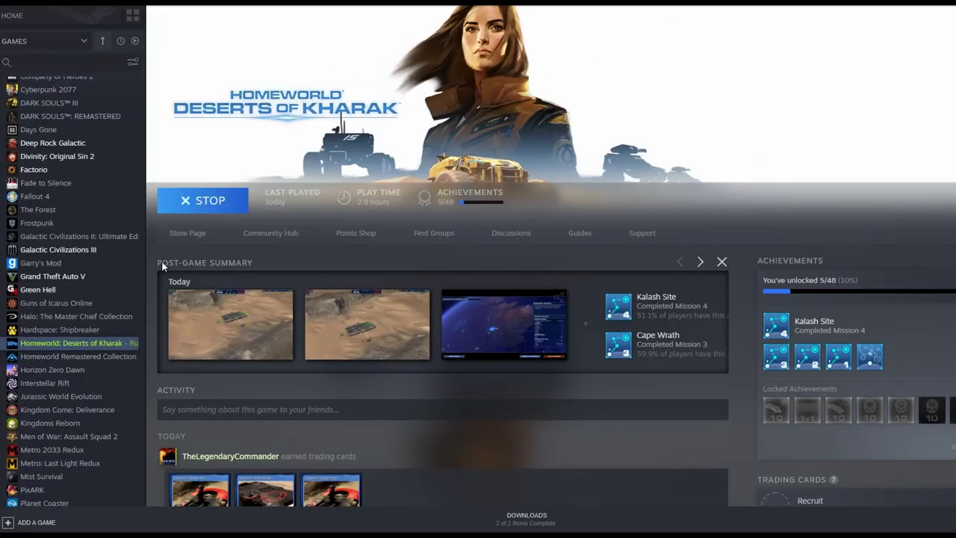
Switch to the Steam library and browse the local files of Homeworld: Deserts of Kharak.
right_click(114, 343)
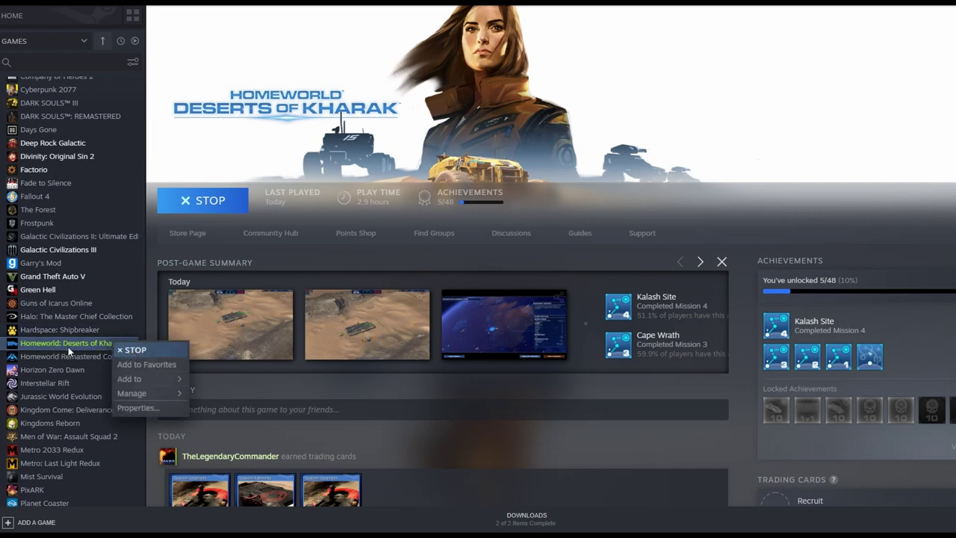
mouse_move(139, 379)
mouse_move(148, 394)
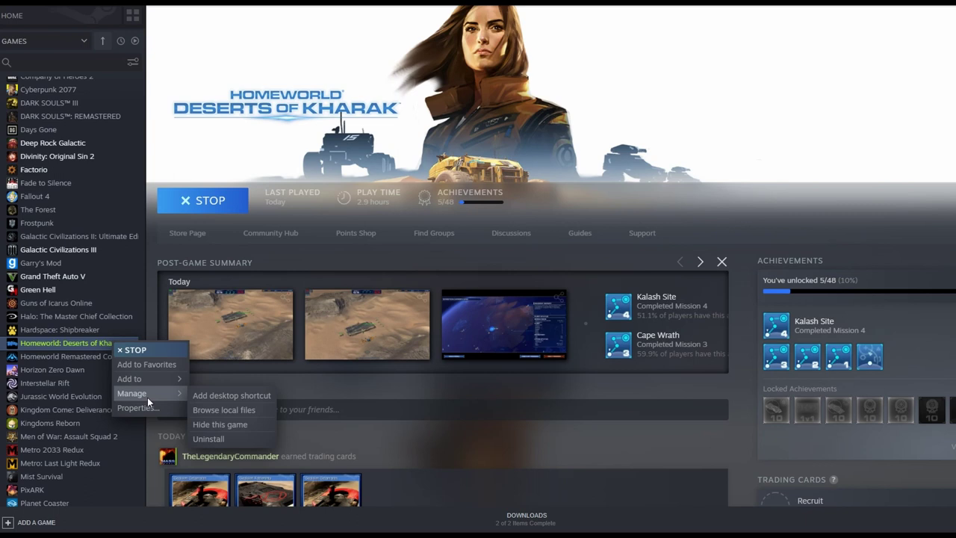
left_click(209, 410)
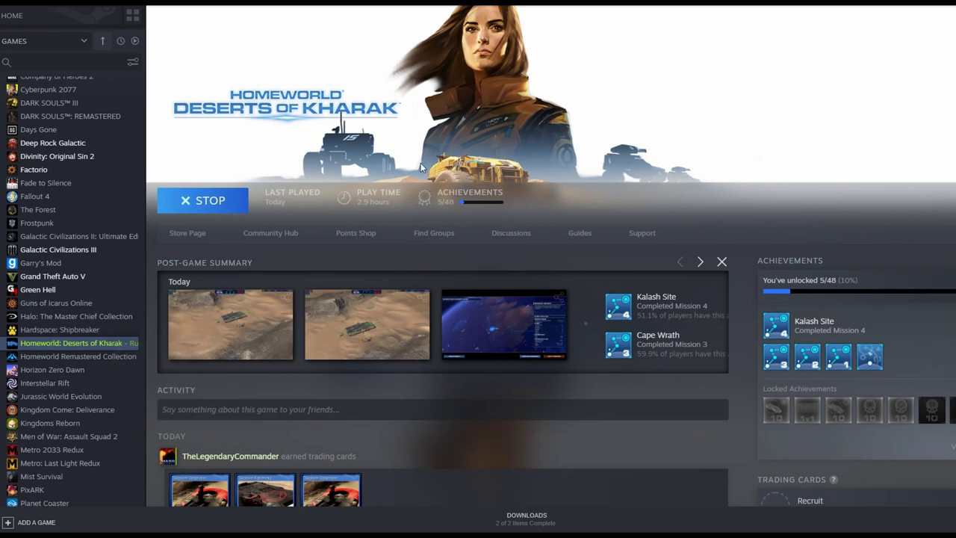
left_click(175, 496)
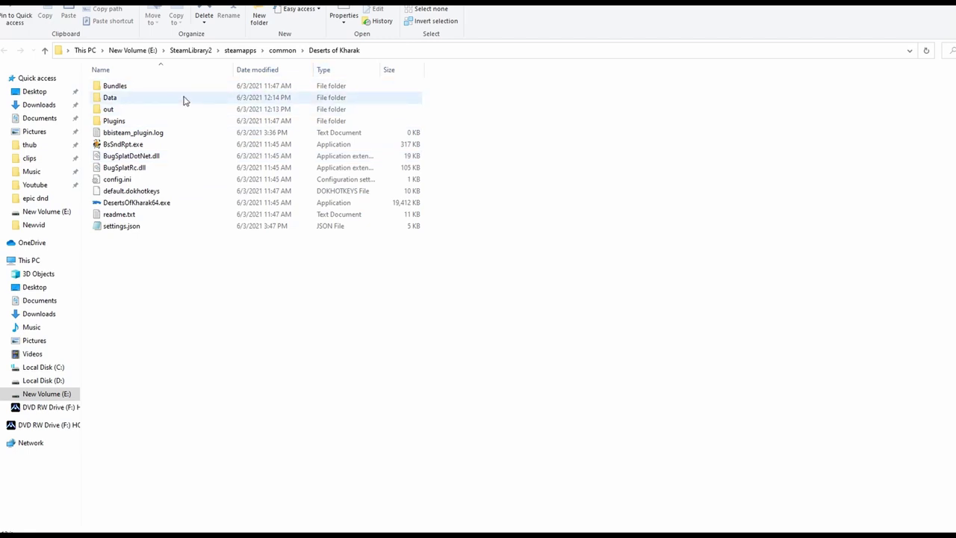
Open custom.dokhotkeys from the out\cloud folder in Notepad without making it the default app for .dokhotkeys files.
double_click(105, 112)
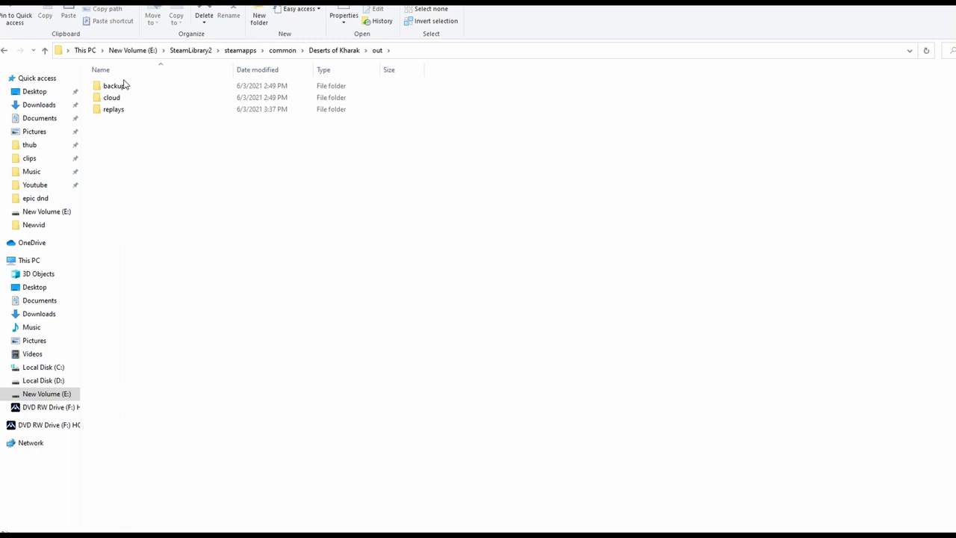
double_click(105, 99)
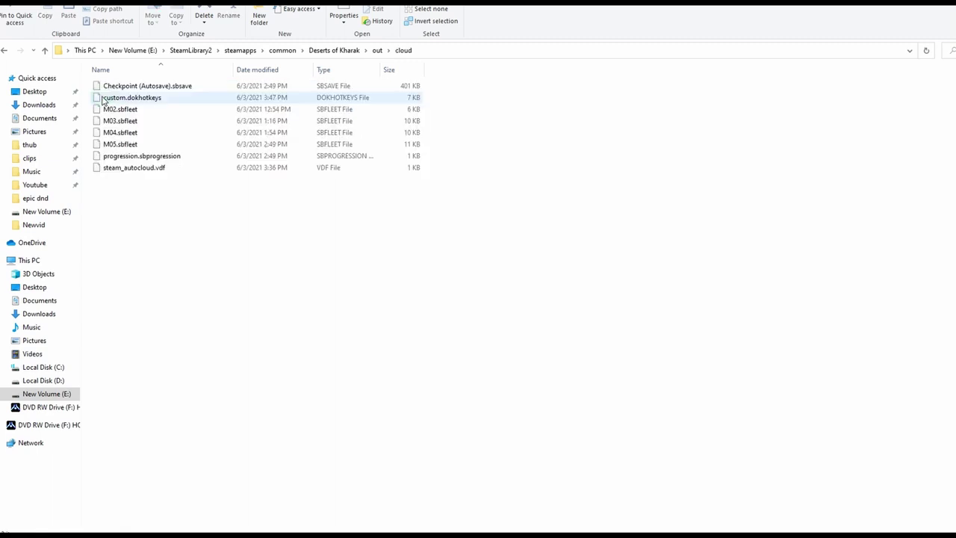
double_click(140, 98)
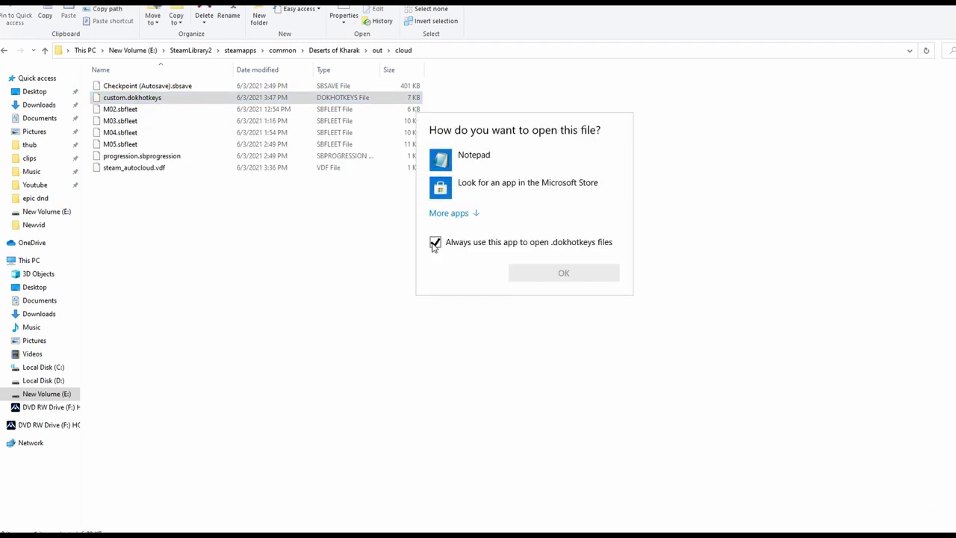
left_click(465, 215)
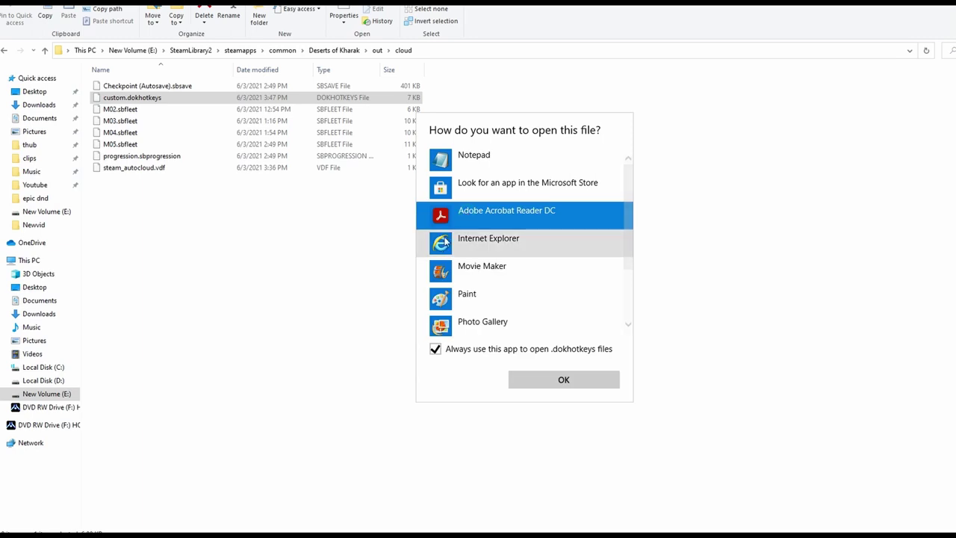
left_click(435, 349)
double_click(478, 157)
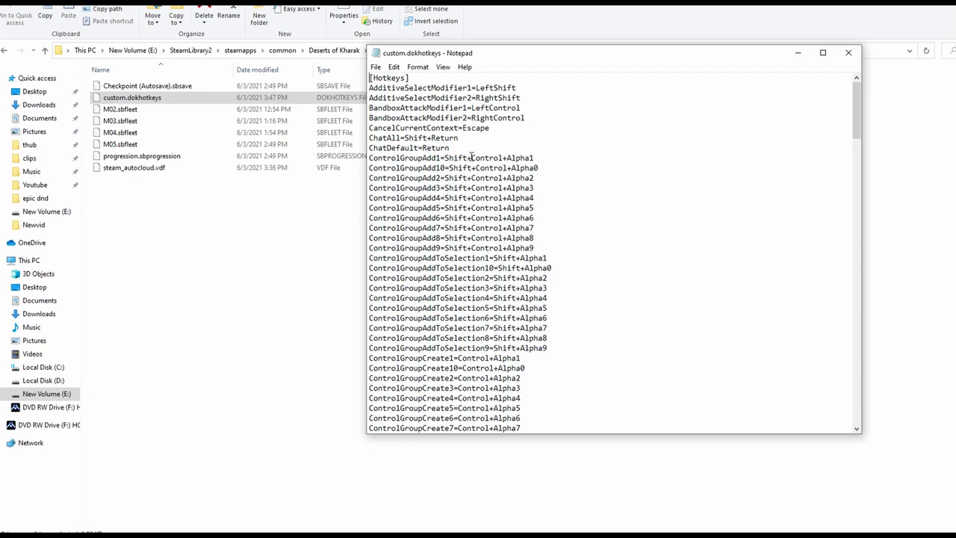
Examine the key bindings listed in custom.dokhotkeys, from the control group hotkeys through the abilities section.
left_click_drag(472, 158, 520, 155)
left_click(579, 160)
scroll(547, 168, "down", 1)
scroll(547, 169, "down", 1)
scroll(546, 168, "up", 2)
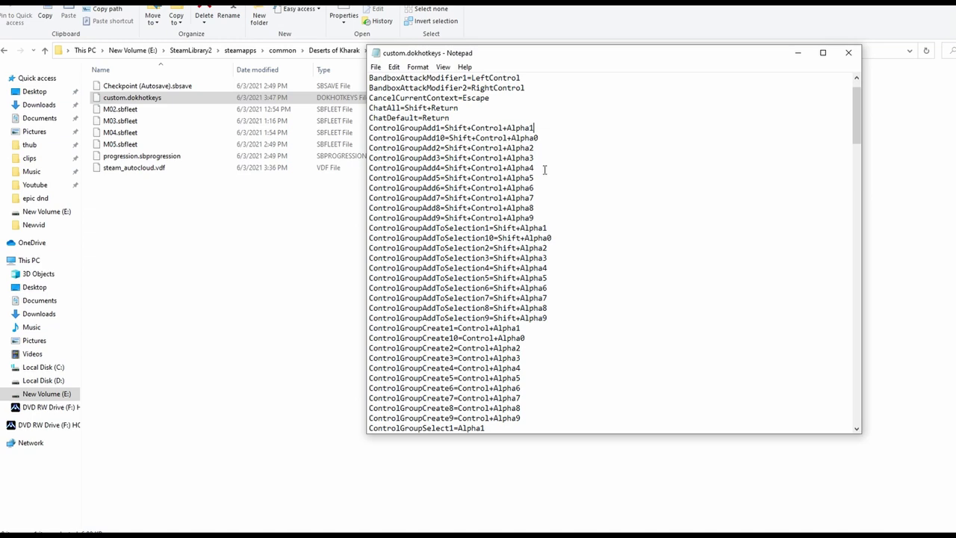
scroll(544, 168, "down", 20)
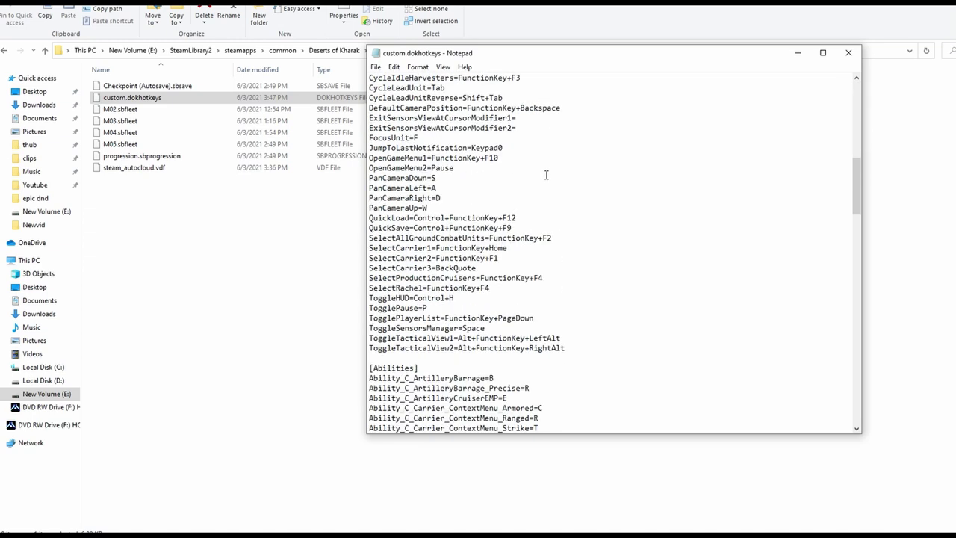
scroll(541, 186, "down", 20)
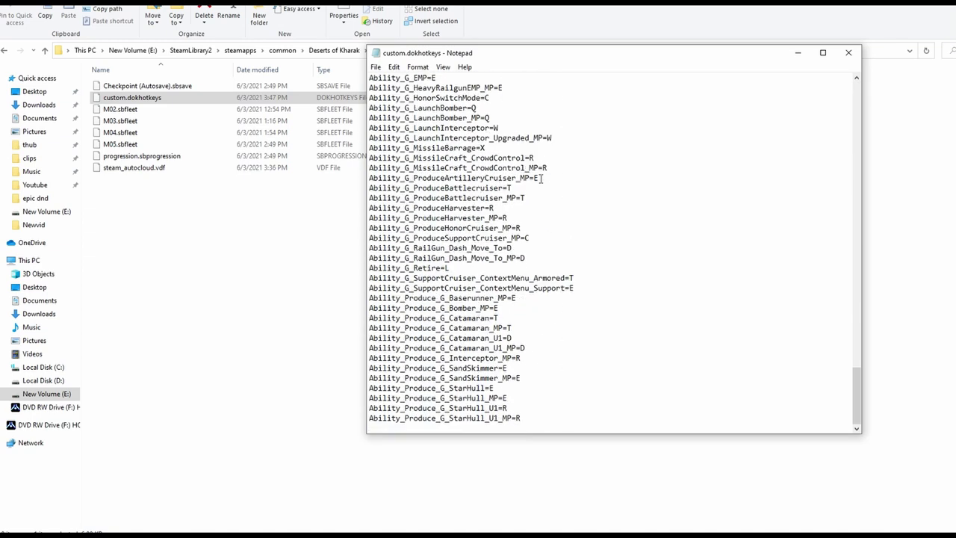
scroll(543, 178, "up", 20)
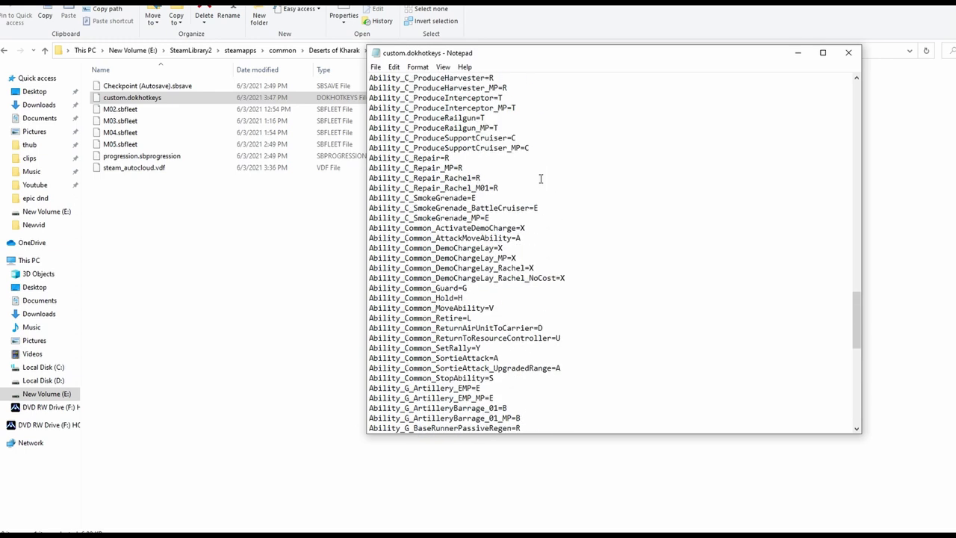
scroll(541, 179, "up", 5)
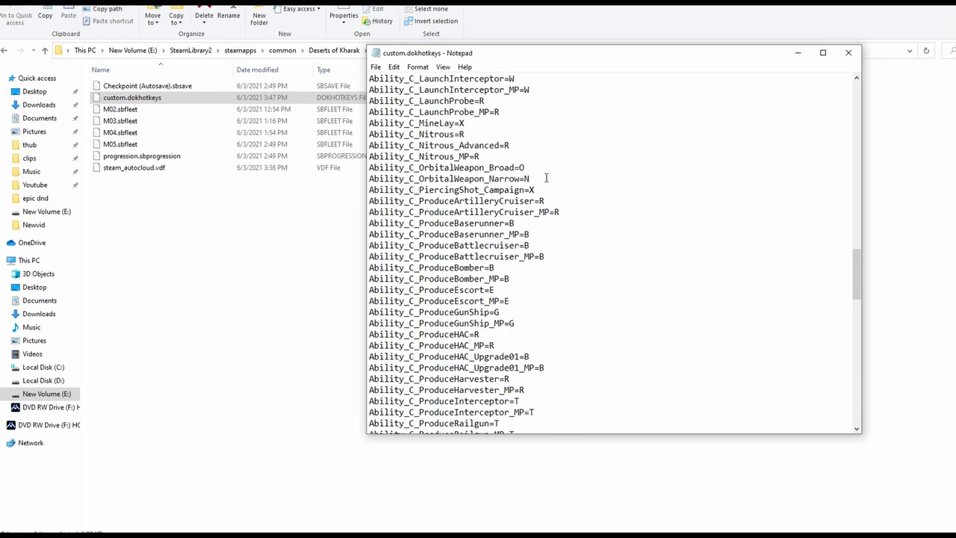
Search custom.dokhotkeys for "pan" to locate the camera panning hotkeys, then close the search.
key("ctrl+f")
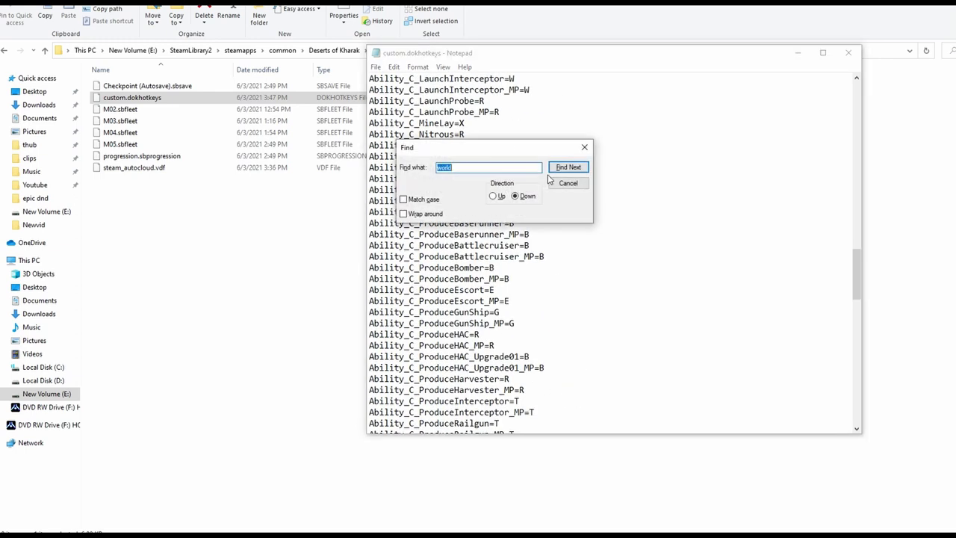
type("pan")
left_click(568, 167)
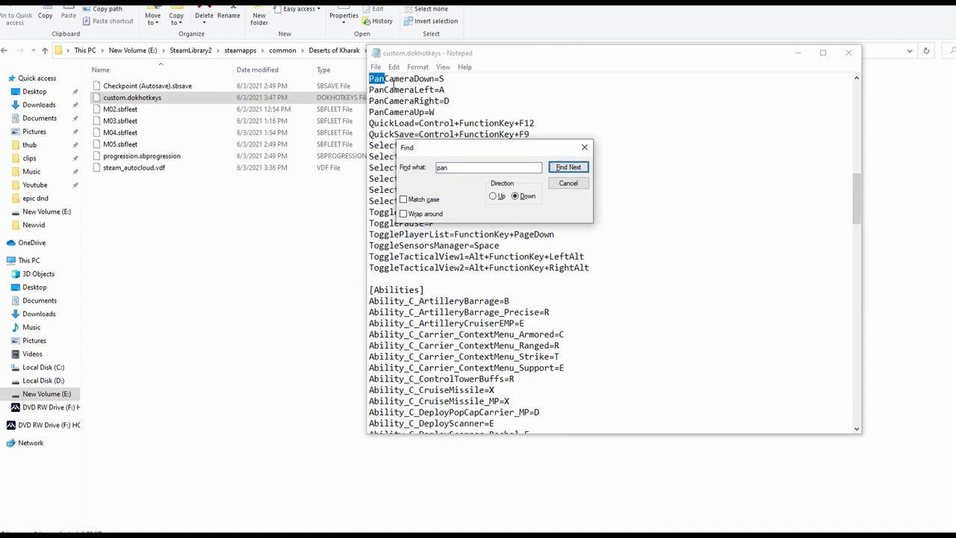
left_click_drag(559, 152, 563, 216)
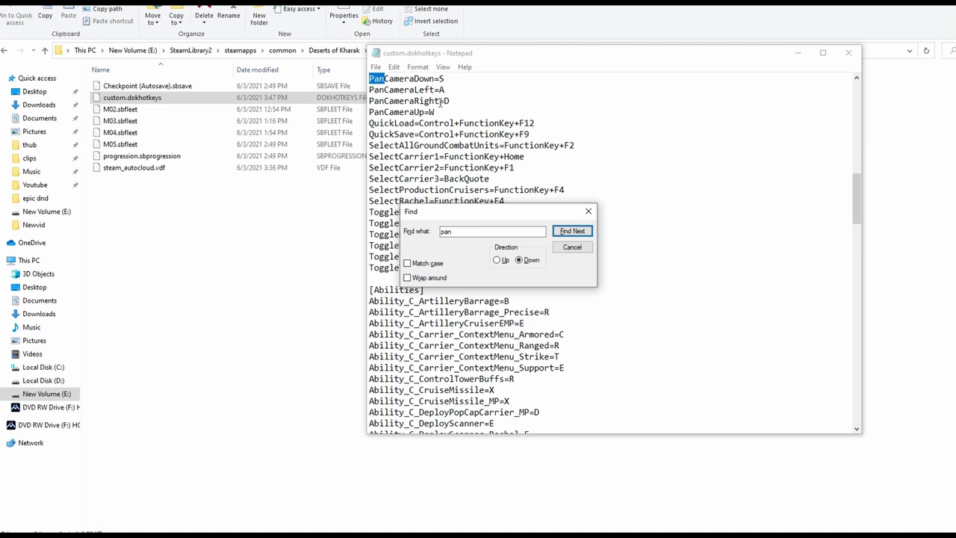
left_click(573, 247)
scroll(560, 228, "up", 3)
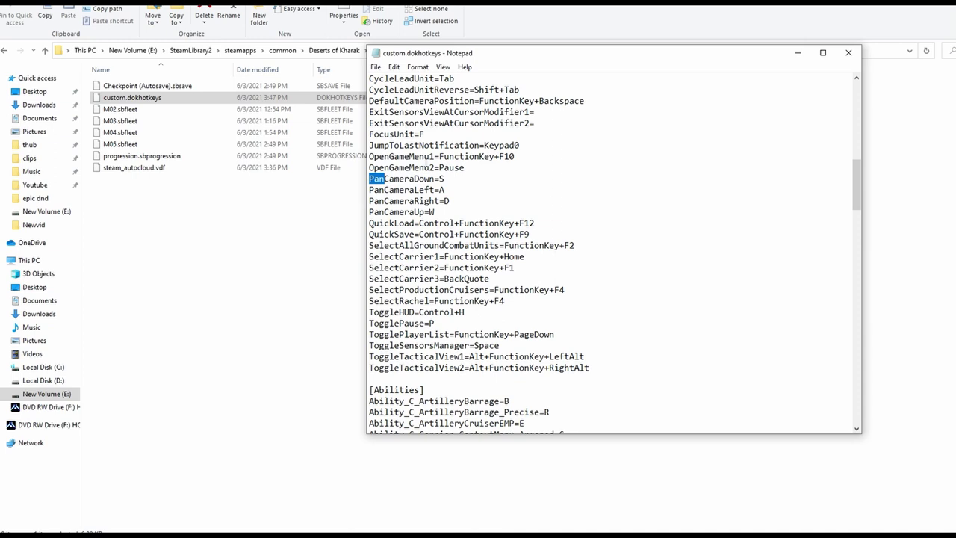
Re-enter the PanCameraDown hotkey value as a capital S.
left_click(440, 178)
type("s")
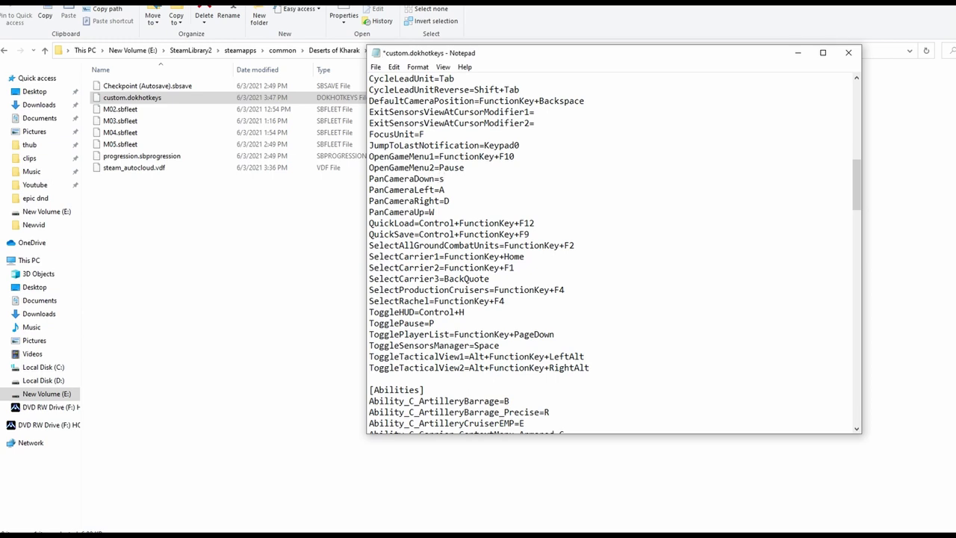
key("BackSpace")
type("S")
Search the hotkeys file for "s" and step through the matches following the camera panning entries.
key("ctrl+f")
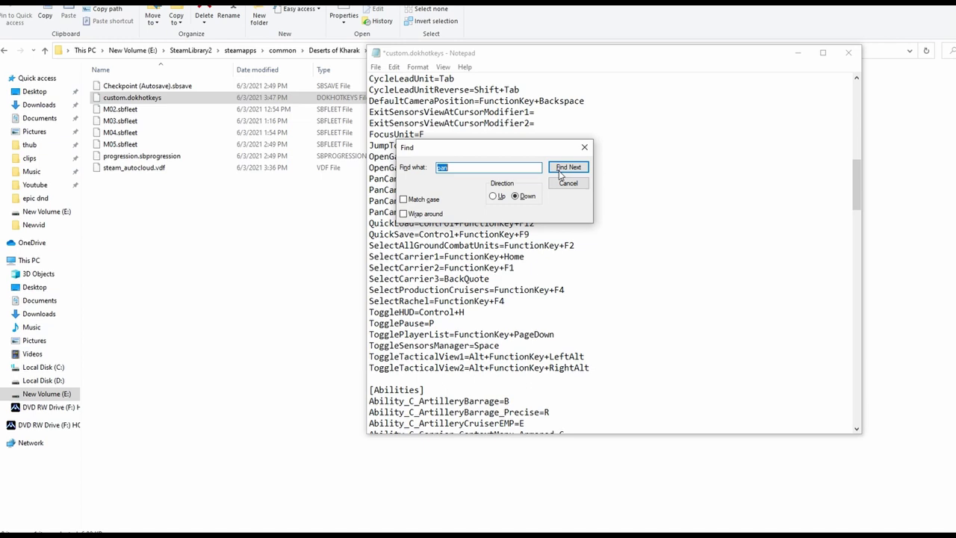
type("s")
left_click(568, 167)
left_click(569, 167)
left_click(569, 168)
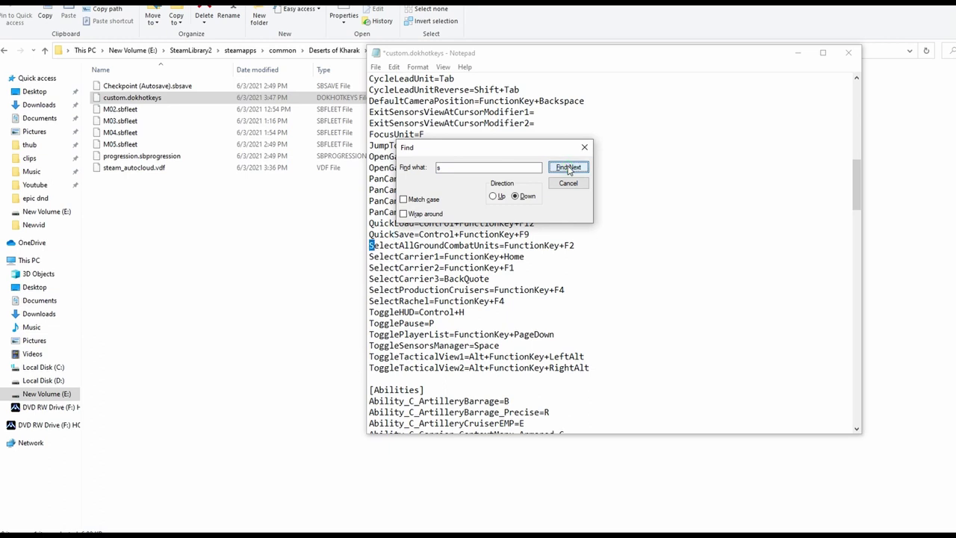
left_click(569, 167)
left_click(568, 167)
left_click(569, 168)
left_click(568, 167)
left_click(569, 168)
left_click(568, 167)
left_click(569, 167)
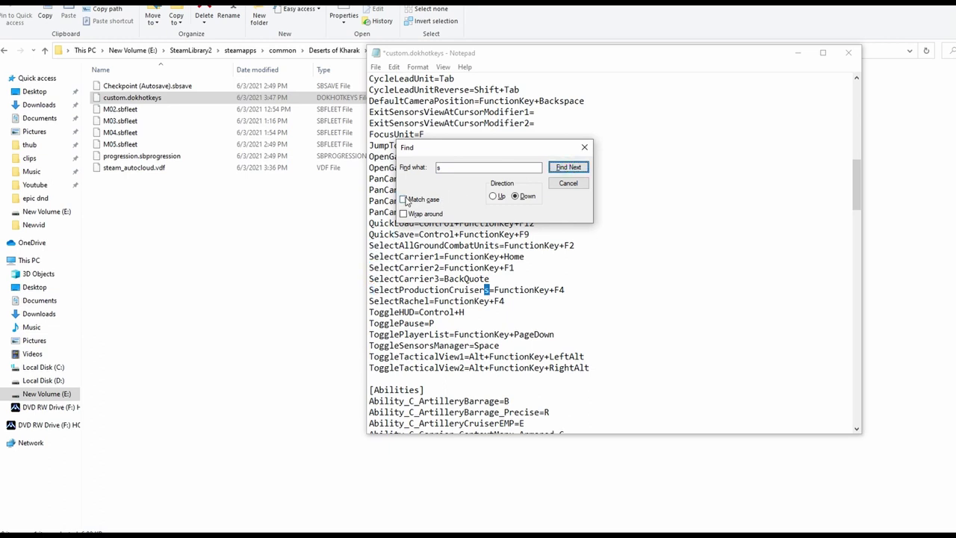
Turn on case matching for the search and save the hotkeys file.
left_click(404, 199)
double_click(440, 168)
key("ctrl+s")
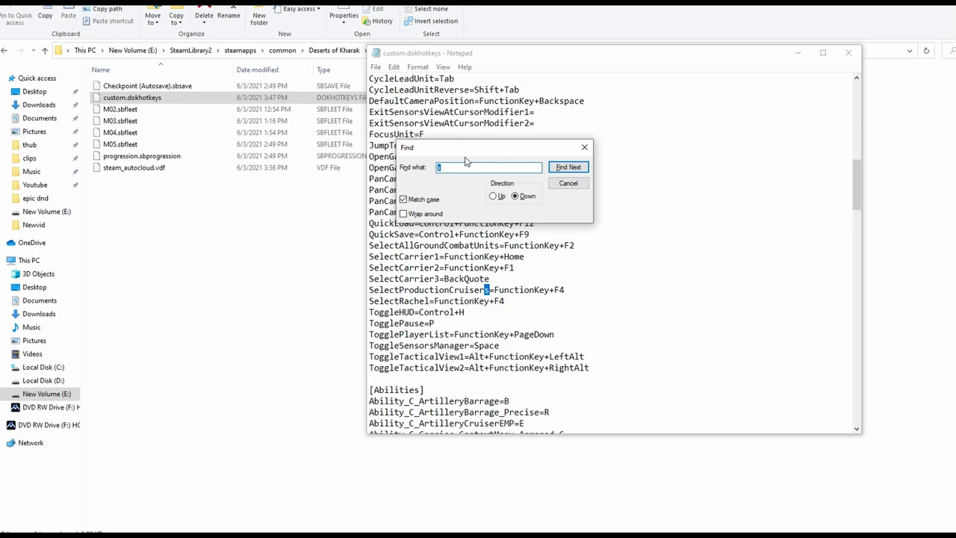
Search case-sensitively for capital "S", stepping through the matches down to the Ability_Common_StopAbility entry.
left_click(453, 167)
type("S")
left_click(567, 167)
left_click(567, 168)
left_click(567, 167)
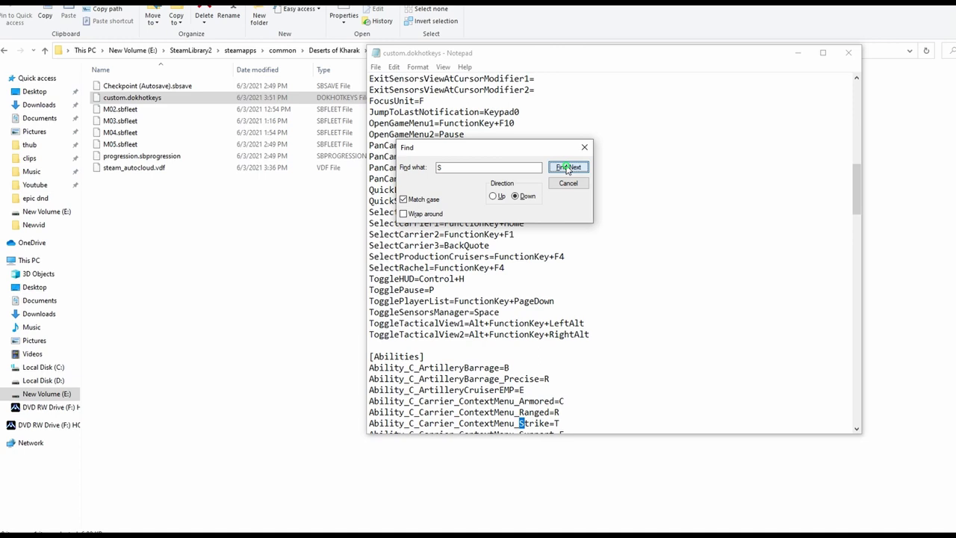
left_click(567, 167)
left_click(567, 167)
left_click(567, 167)
left_click(567, 167)
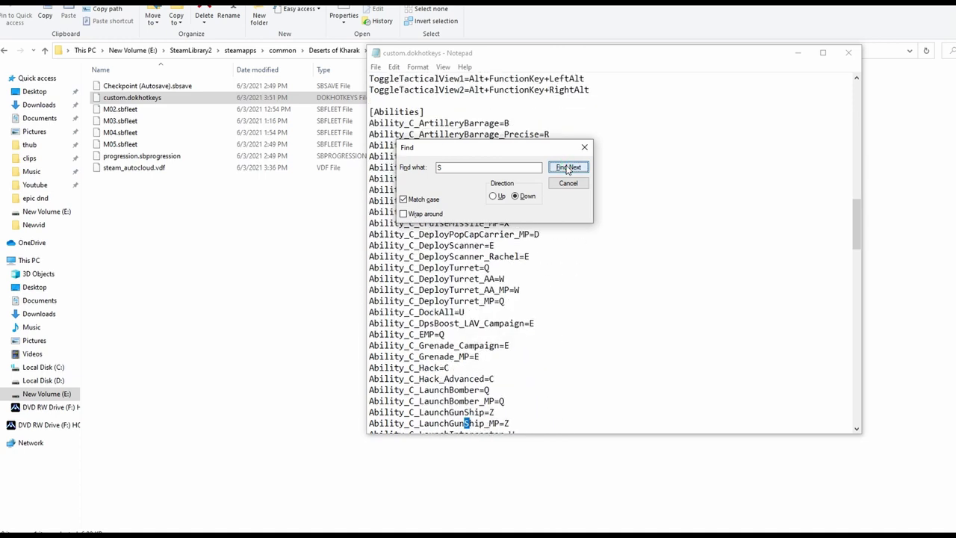
left_click(567, 167)
left_click(567, 167)
left_click(567, 168)
left_click(567, 168)
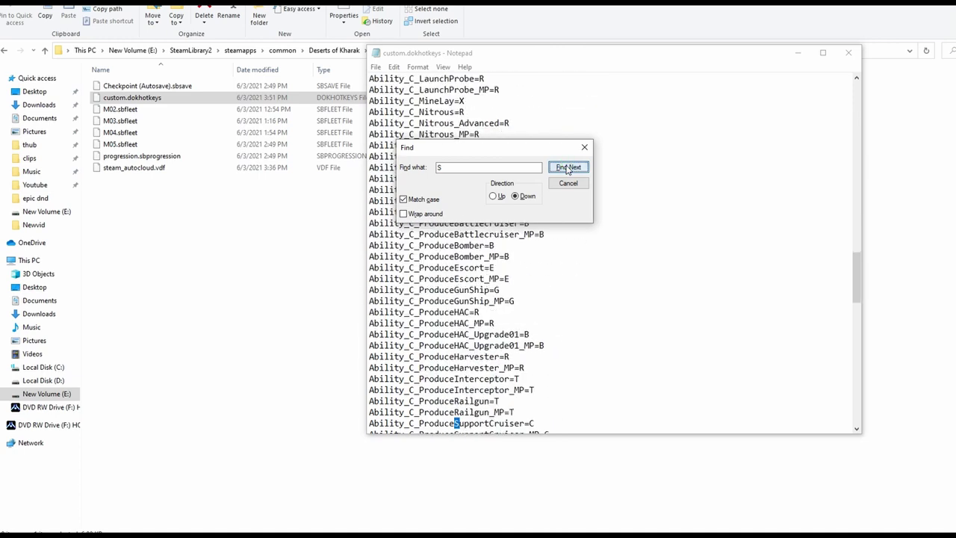
left_click(567, 168)
left_click(567, 167)
left_click(567, 167)
left_click(567, 168)
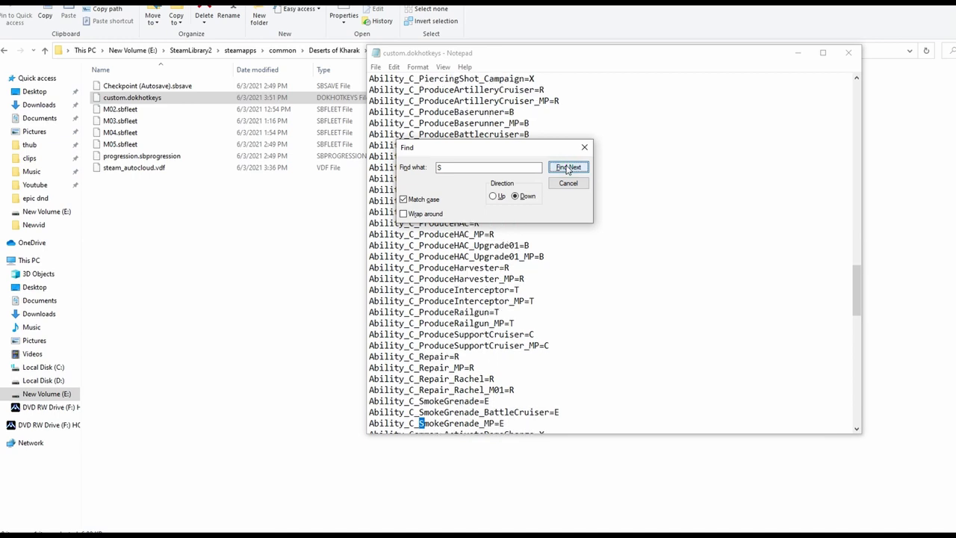
left_click(567, 168)
left_click(567, 167)
left_click(567, 168)
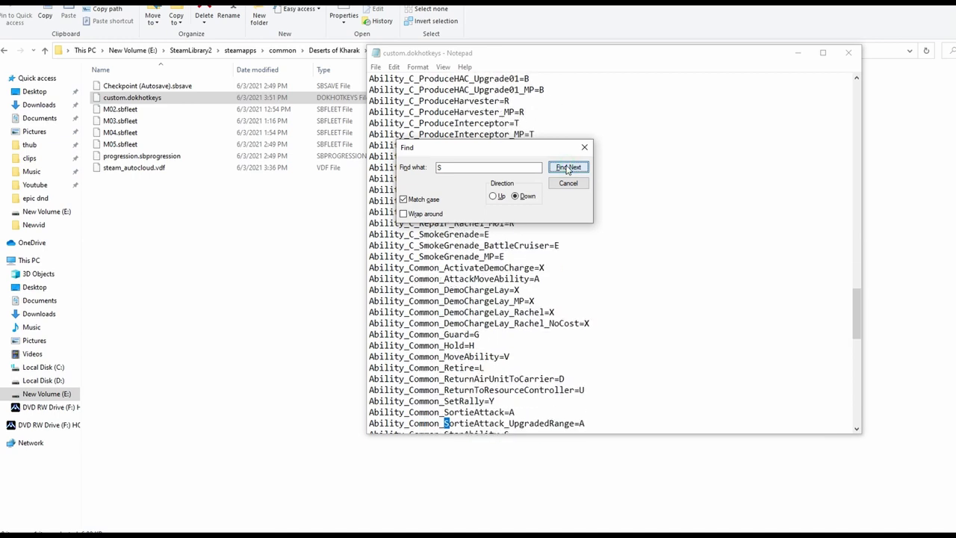
left_click(567, 167)
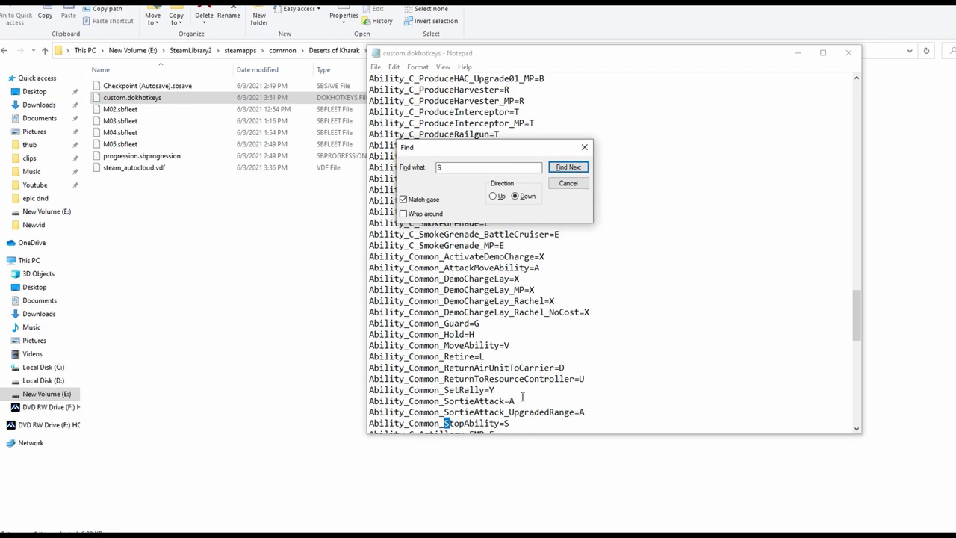
Set Ability_Common_StopAbility to Control+S and Ability_Common_SortieAttack to Control+A.
scroll(522, 397, "down", 1)
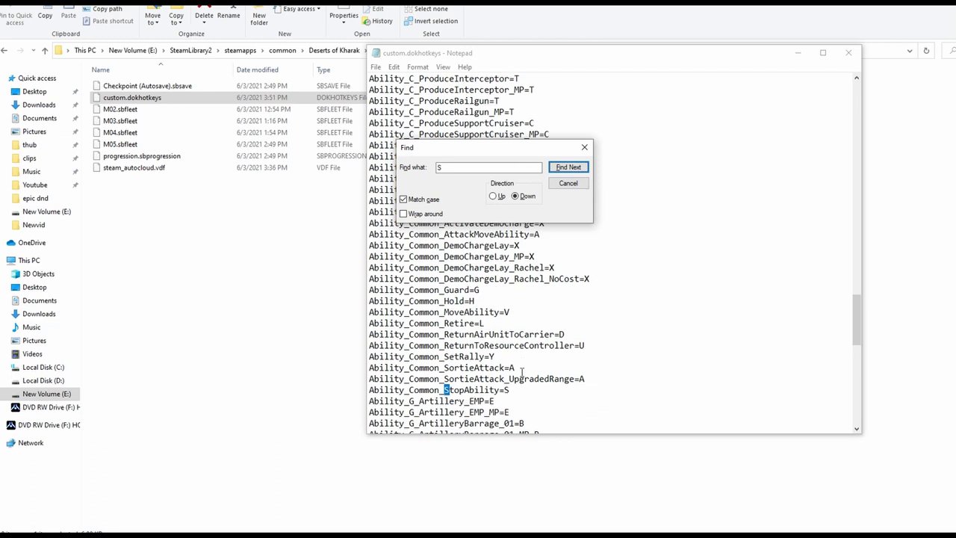
scroll(522, 372, "up", 1)
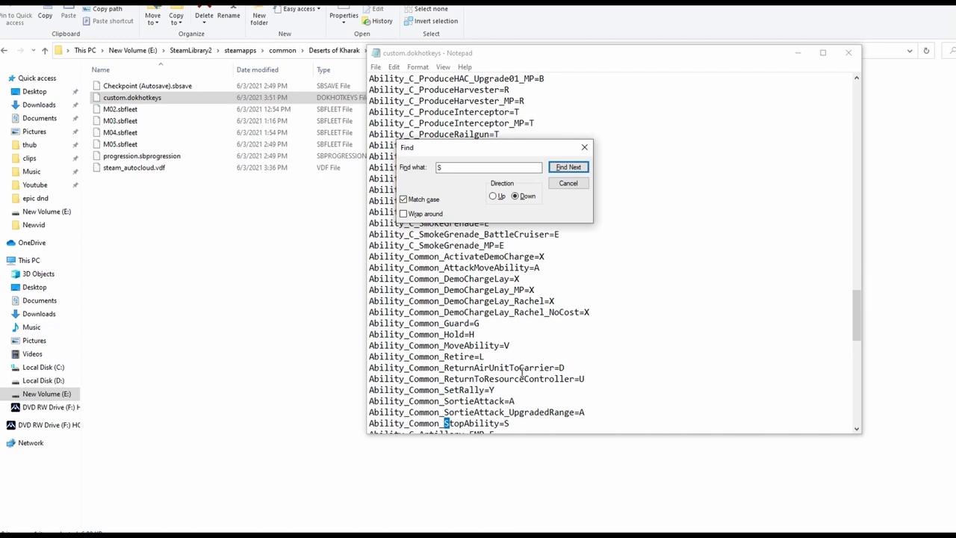
scroll(525, 389, "down", 1)
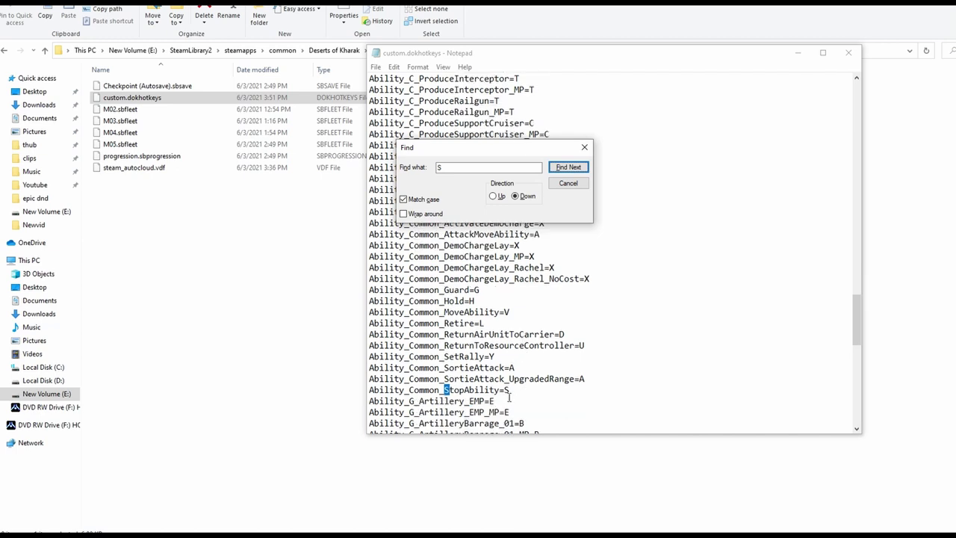
left_click(505, 390)
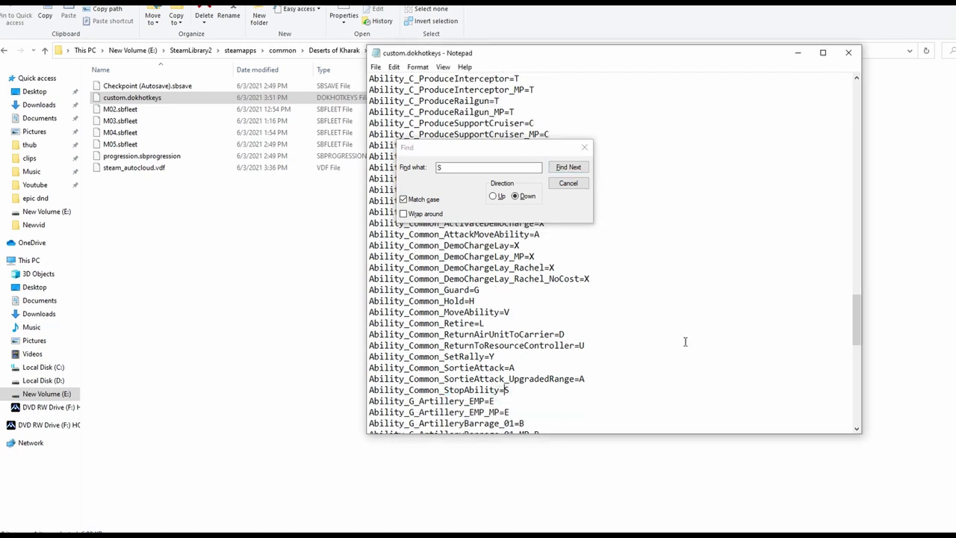
type("Control+")
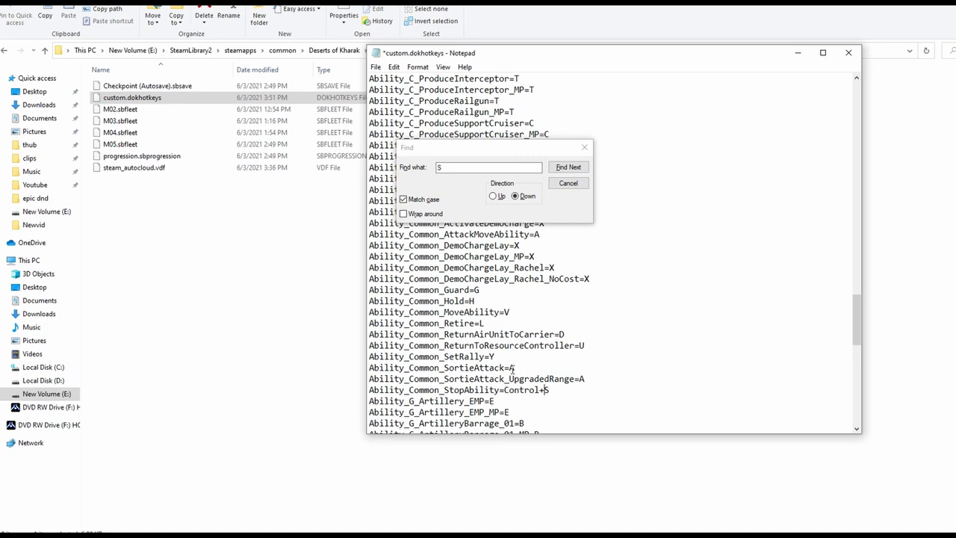
type("Control+")
Check the remaining capital "S" matches through the end of the file for other abilities bound to S.
left_click(565, 168)
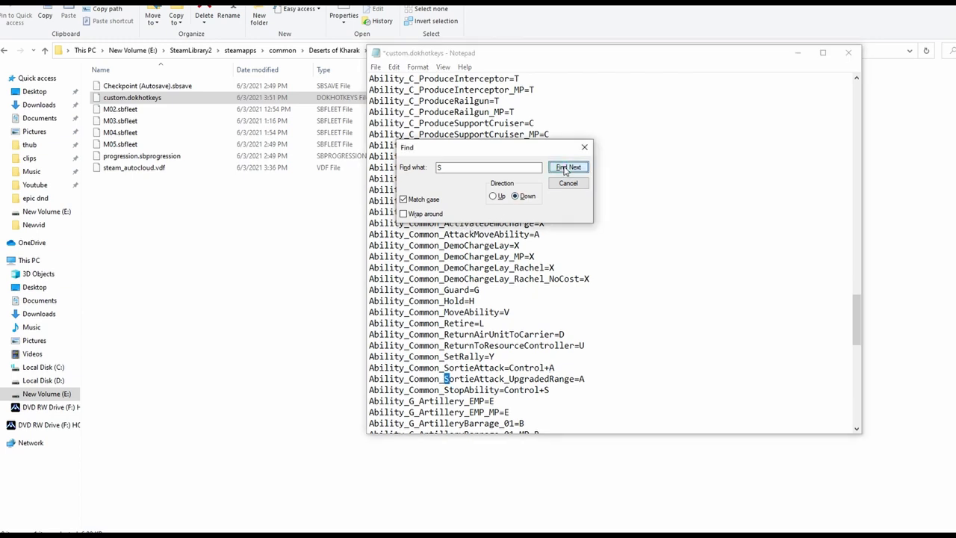
left_click(565, 168)
left_click(566, 168)
left_click(565, 168)
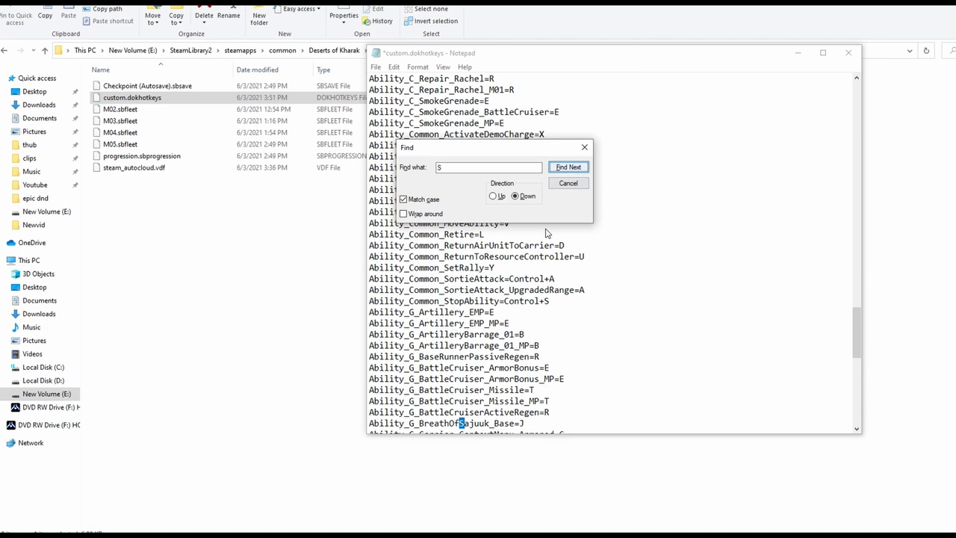
left_click(567, 167)
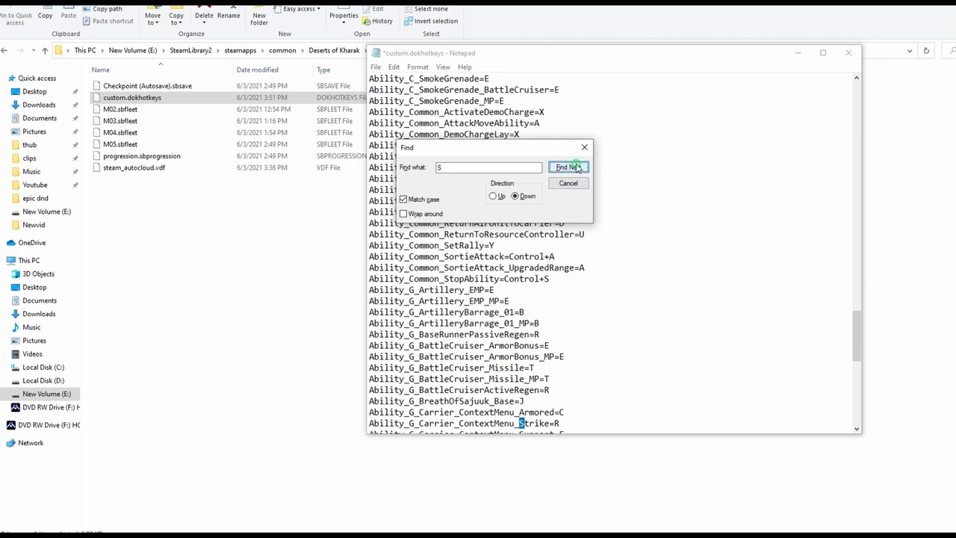
left_click(569, 167)
left_click(569, 168)
left_click(569, 168)
left_click(570, 167)
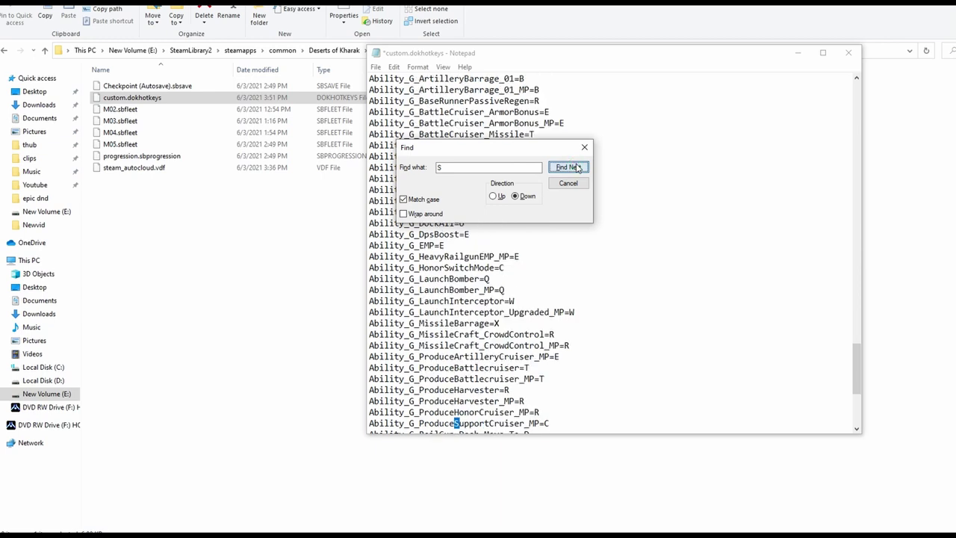
left_click(569, 167)
left_click(569, 168)
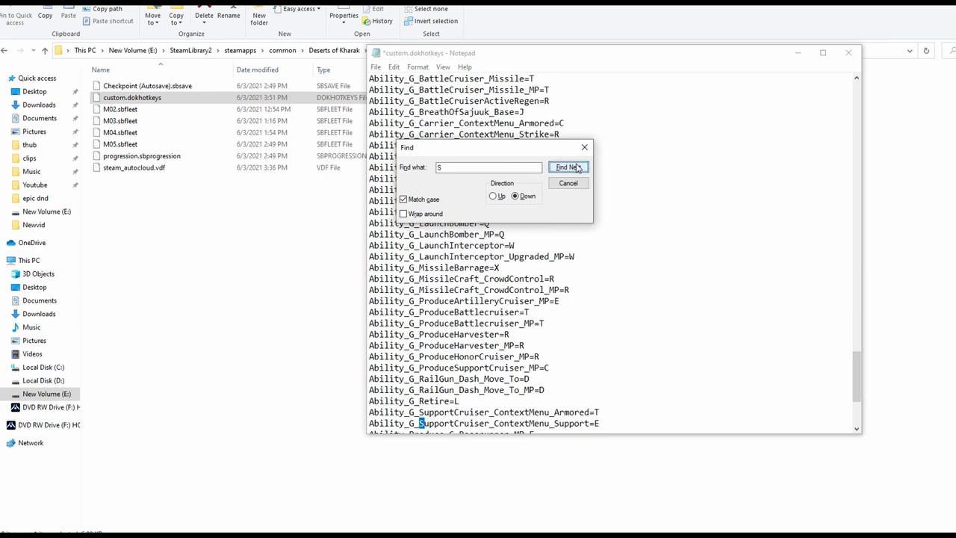
left_click(569, 168)
left_click(569, 167)
left_click(569, 168)
left_click(570, 167)
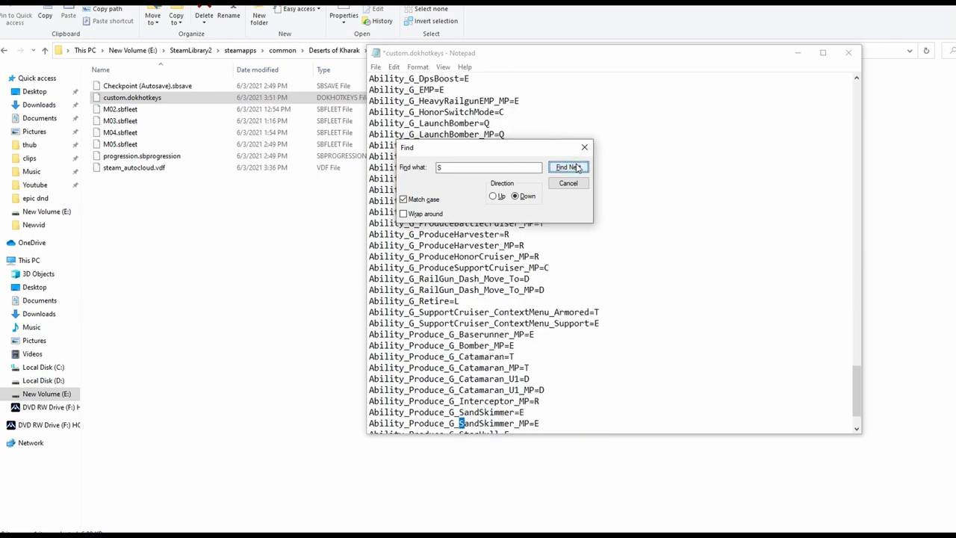
left_click(575, 167)
left_click(575, 168)
left_click(576, 168)
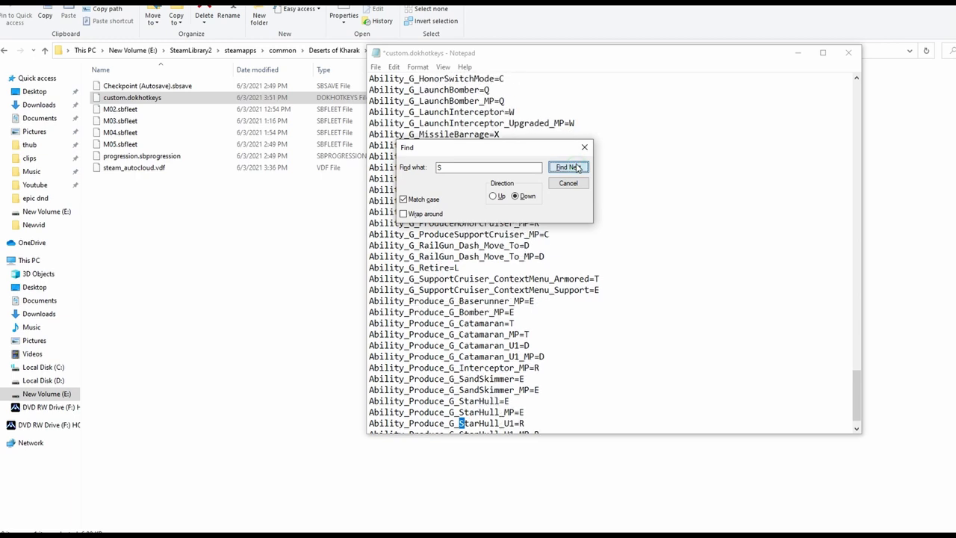
left_click(575, 167)
left_click(575, 168)
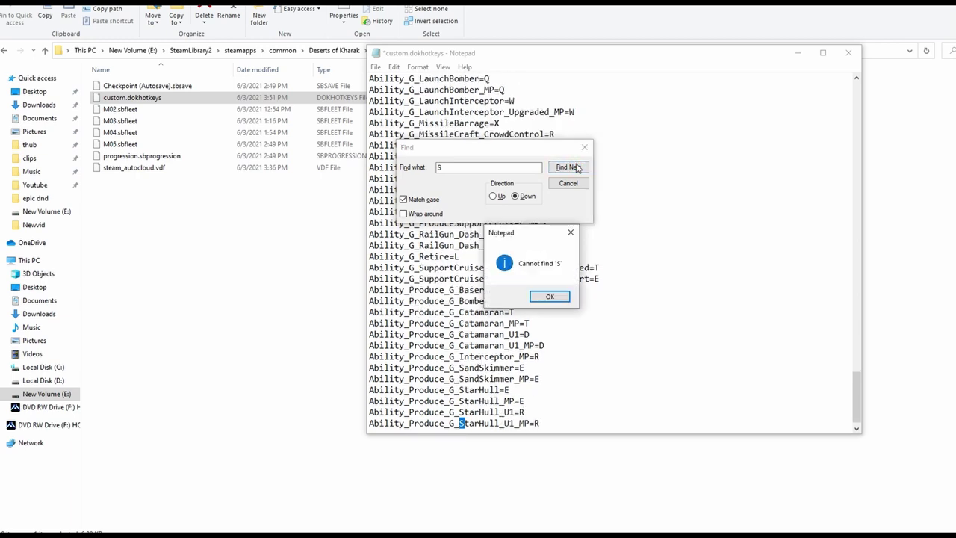
left_click(553, 297)
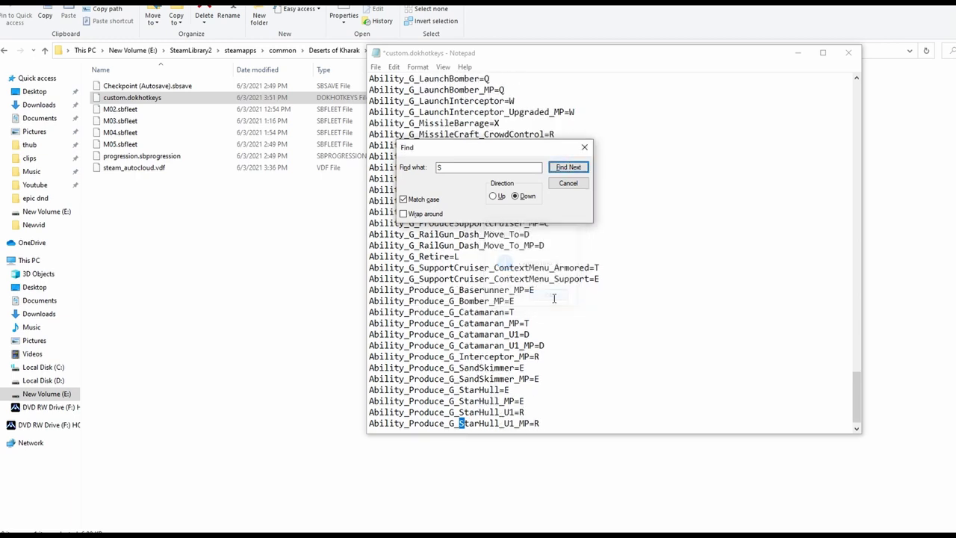
left_click(568, 168)
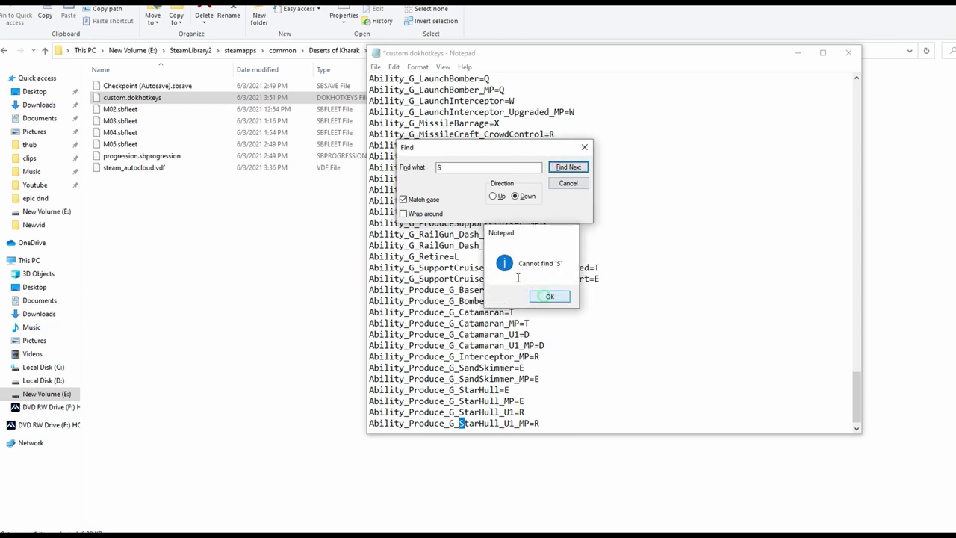
Enable wrap-around for the case-sensitive "S" search, restart it from the beginning of the file, and move the search window off the text.
left_click(550, 297)
left_click(403, 214)
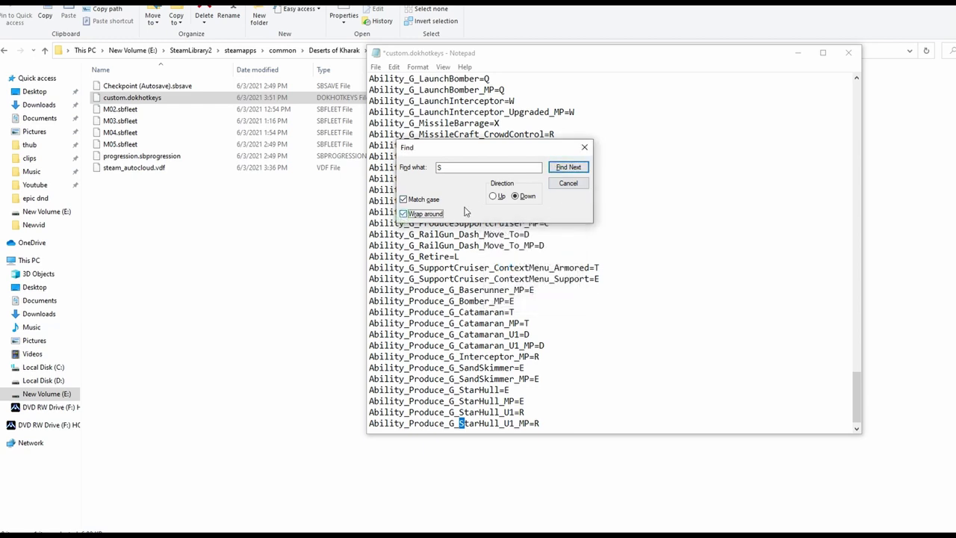
left_click(558, 173)
left_click(558, 173)
left_click(558, 171)
left_click(558, 172)
left_click(558, 171)
left_click(559, 172)
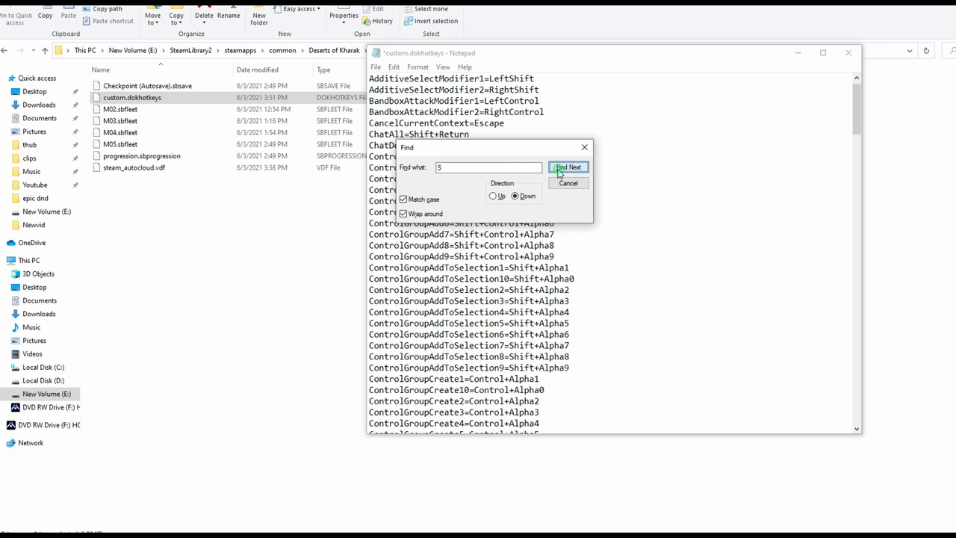
left_click_drag(533, 148, 711, 92)
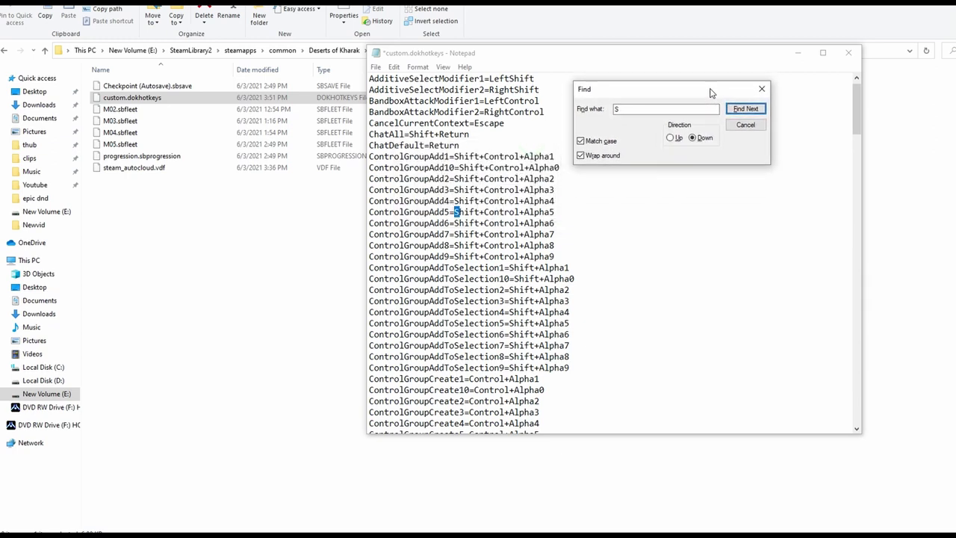
Check the capital "S" matches from the ControlGroupAdd entries down past the SelectCarrier entries for actions bound to S.
double_click(759, 112)
double_click(759, 112)
left_click(759, 112)
double_click(759, 112)
double_click(759, 112)
left_click(759, 112)
double_click(759, 112)
left_click(759, 112)
double_click(759, 112)
left_click(759, 112)
double_click(759, 112)
double_click(759, 112)
left_click(759, 112)
double_click(759, 112)
double_click(759, 112)
left_click(759, 112)
double_click(759, 112)
double_click(759, 112)
left_click(759, 112)
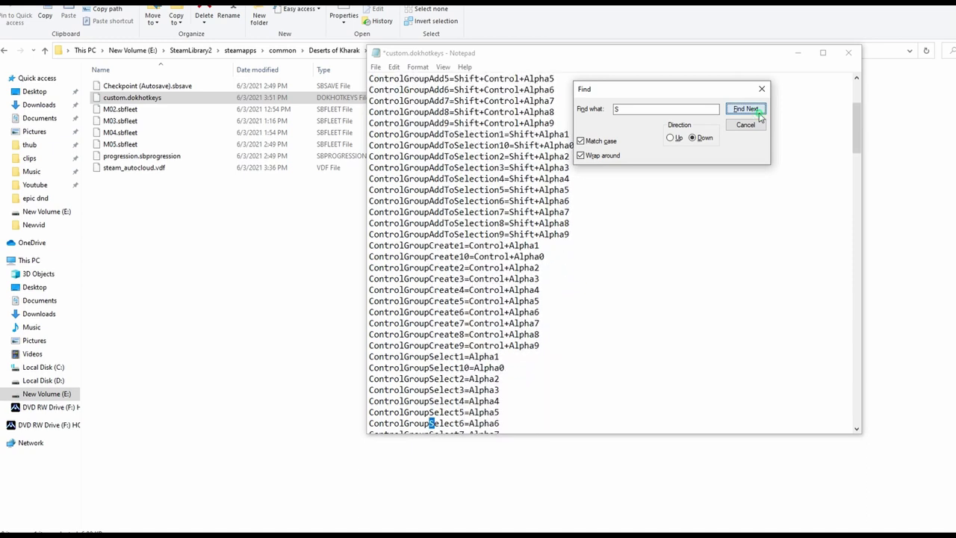
double_click(759, 112)
double_click(759, 112)
left_click(759, 112)
double_click(759, 112)
left_click(759, 112)
double_click(759, 112)
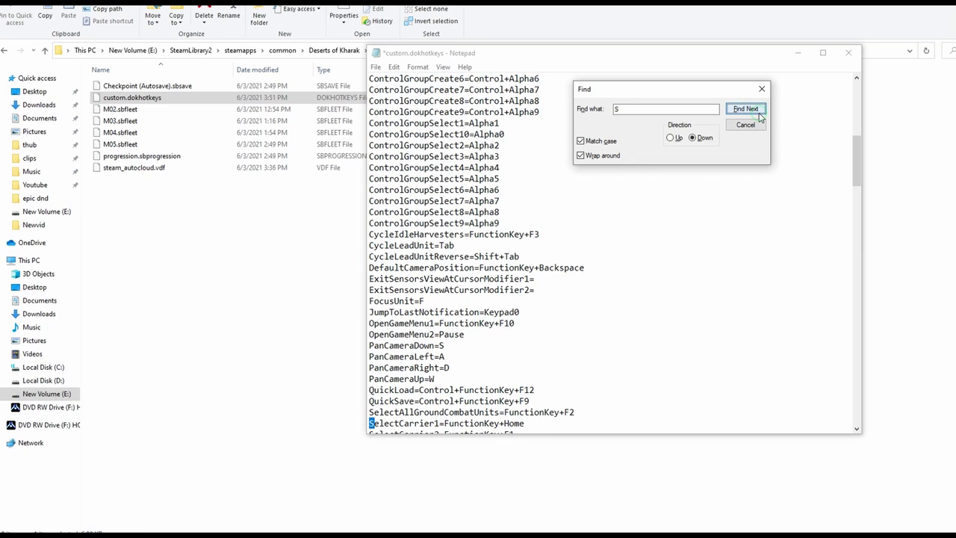
left_click(759, 112)
left_click(759, 112)
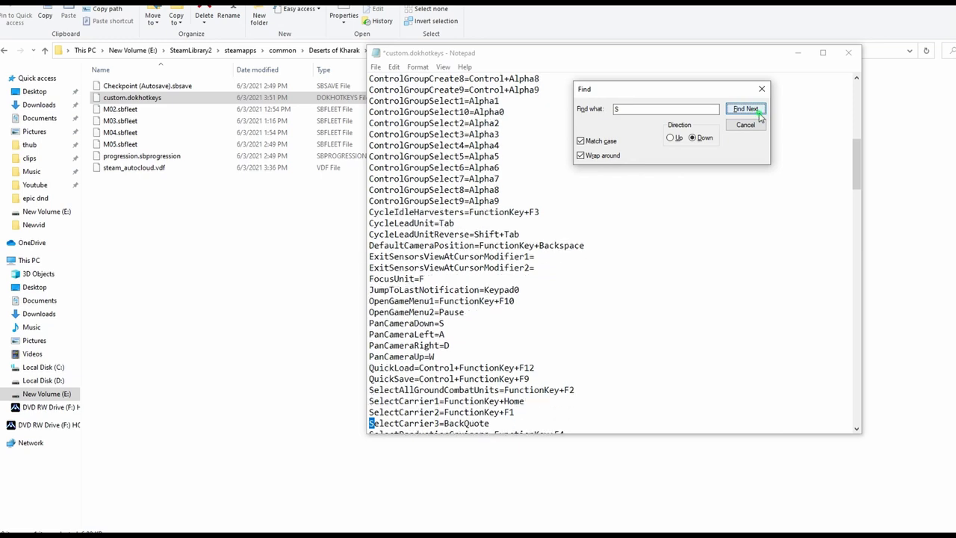
left_click(759, 112)
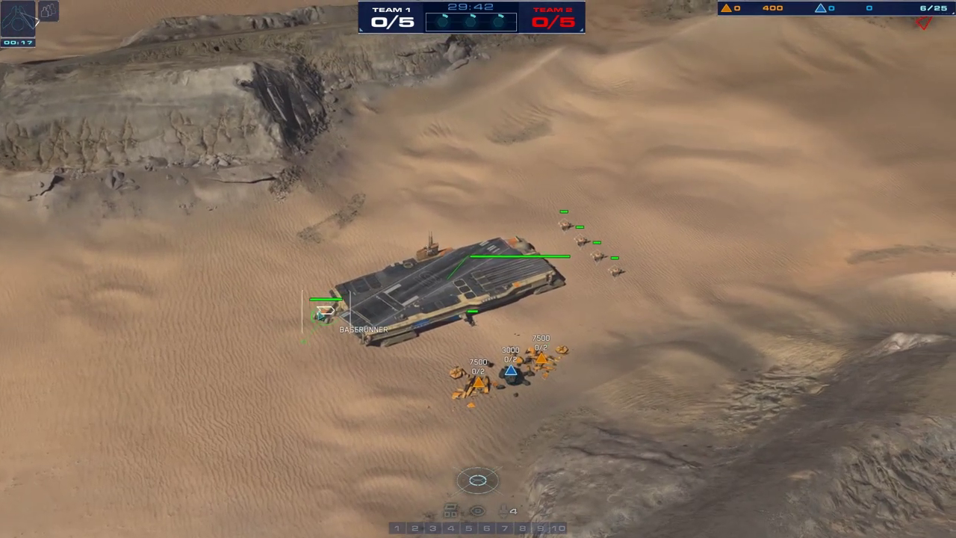
Switch to Homeworld: Deserts of Kharak, inspect the selected Carrier's command hotkeys and attack range, and deselect it.
left_click(407, 299)
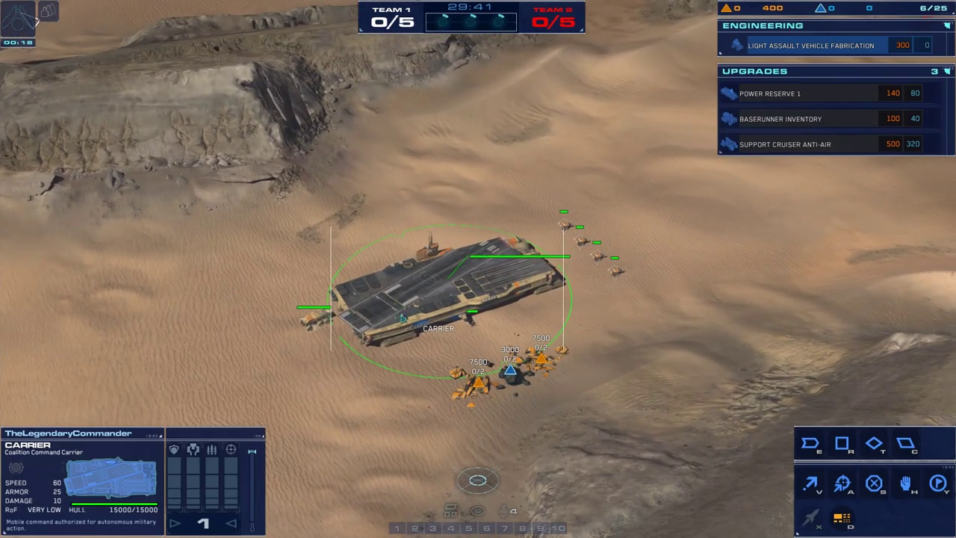
key("alt")
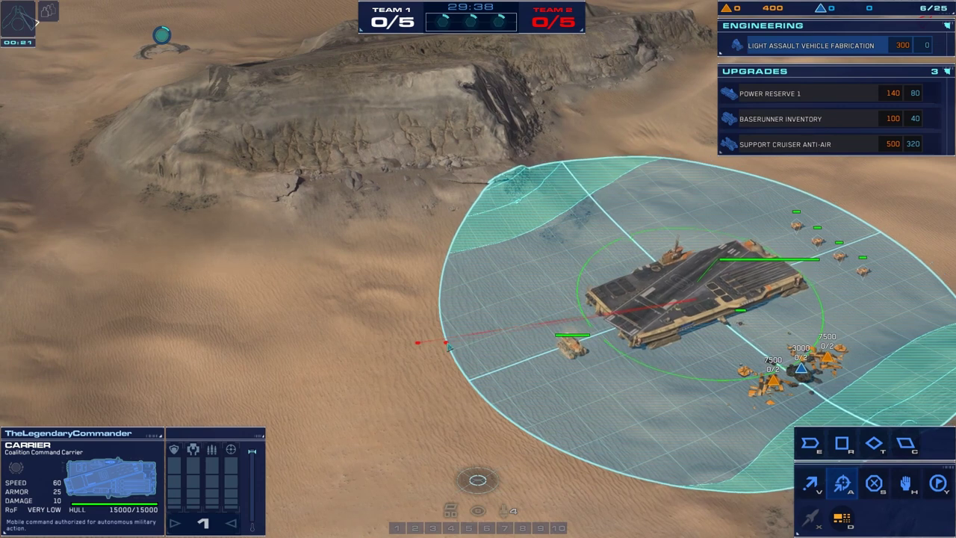
right_click(449, 347)
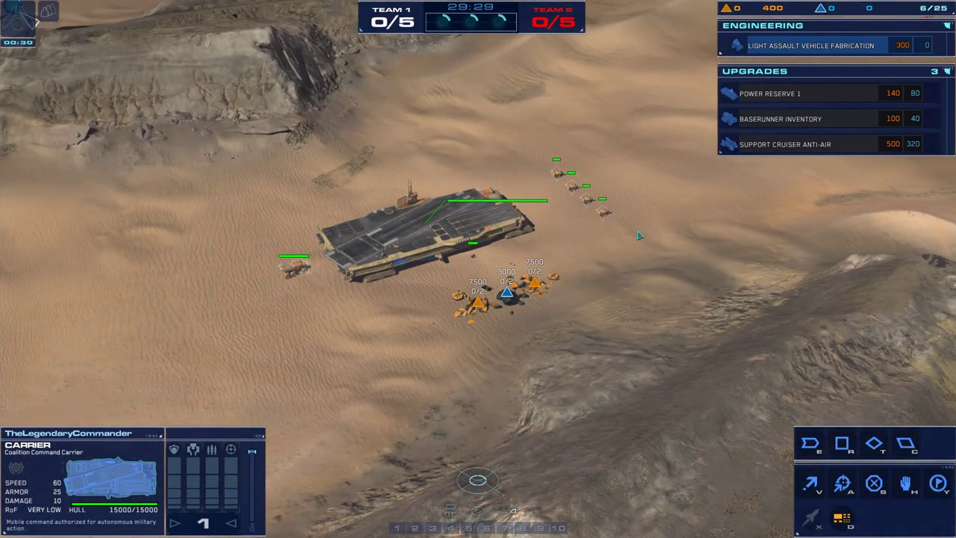
left_click(582, 211)
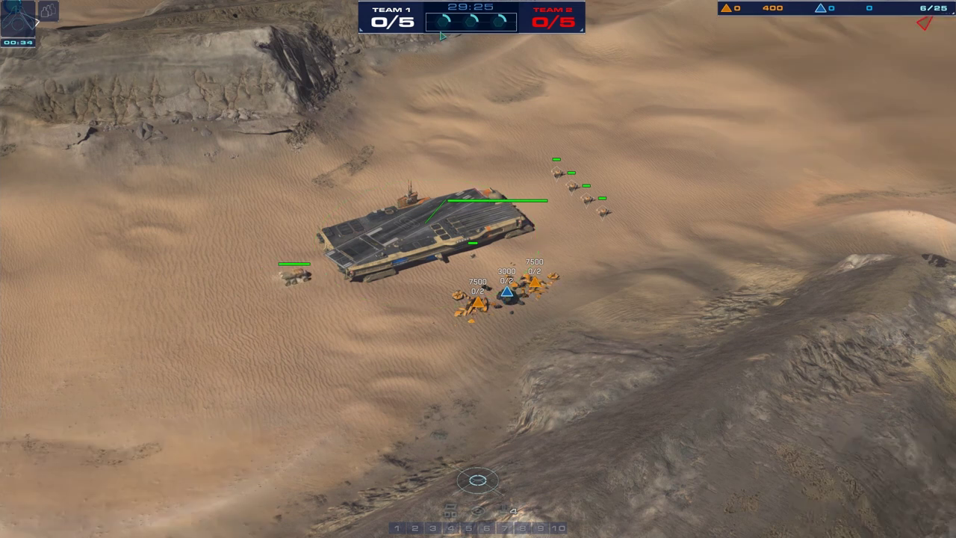
key("space")
key("space")
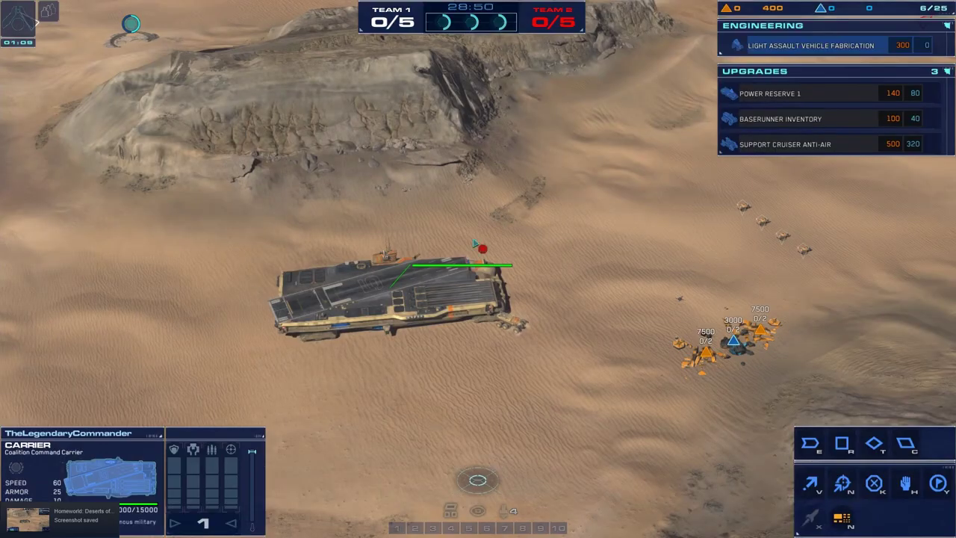
Test camera panning in all four directions with the Carrier selected, and display its range overlay.
key("a")
key("d")
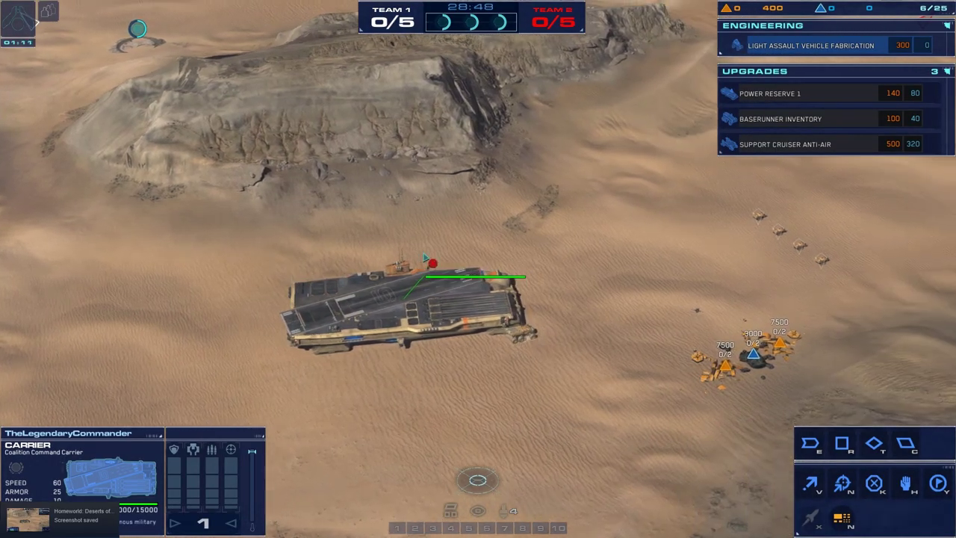
key("a")
key("w")
key("s")
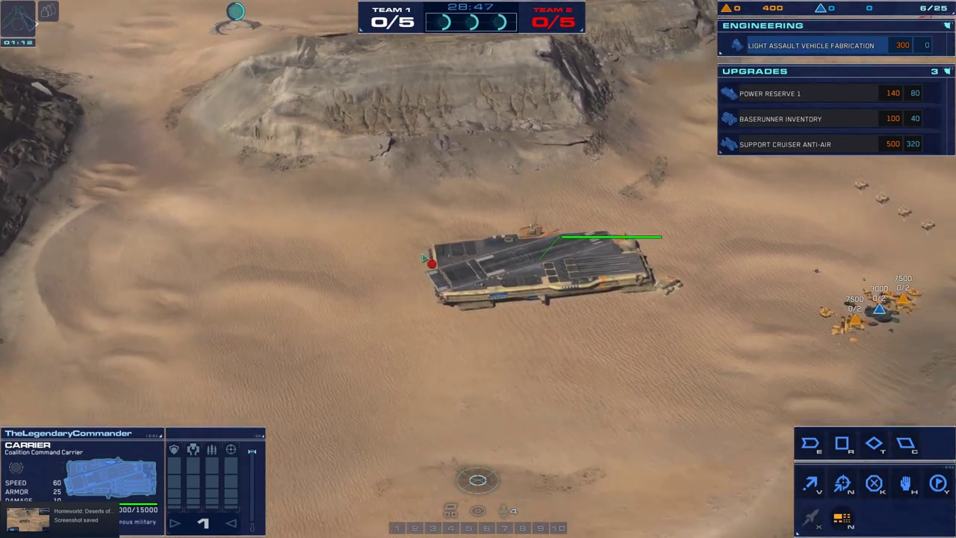
key("d")
key("a")
key("w")
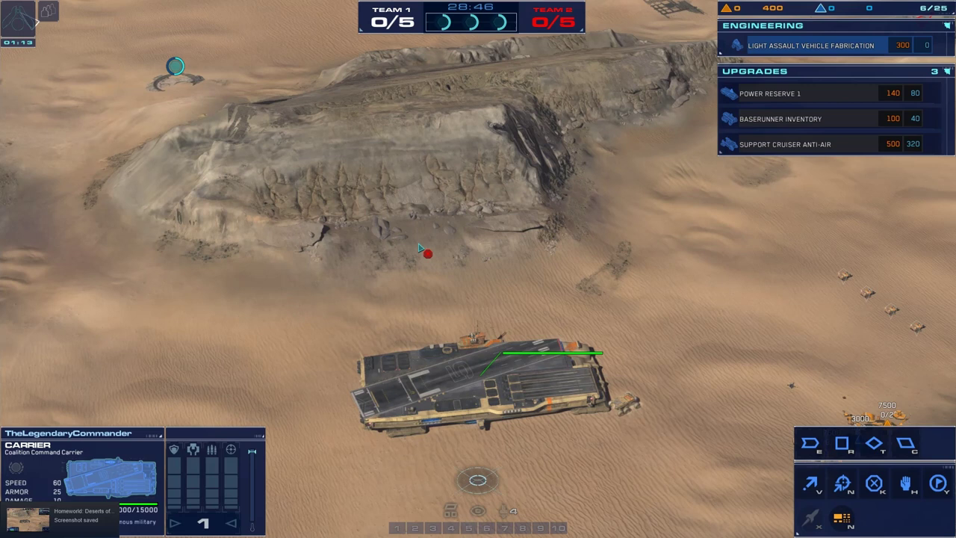
key("s")
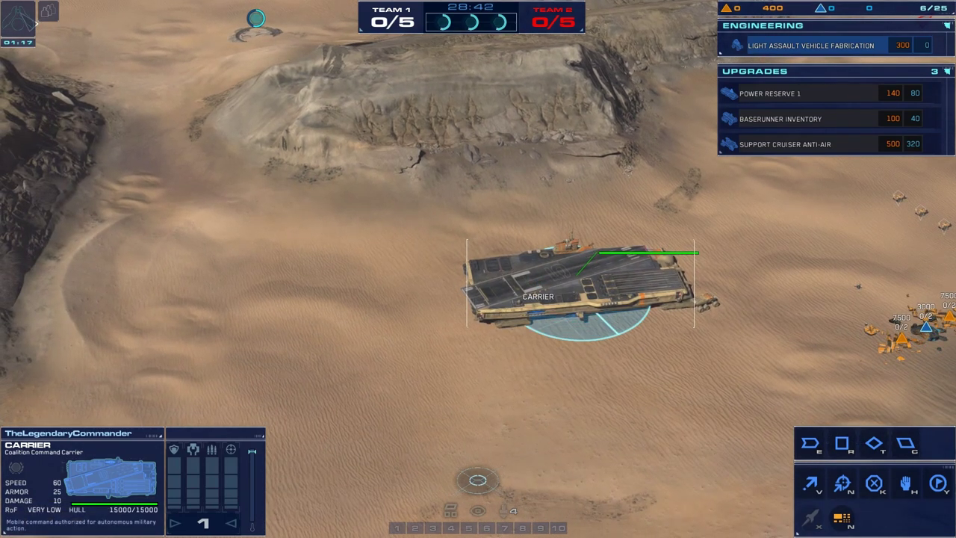
key("alt")
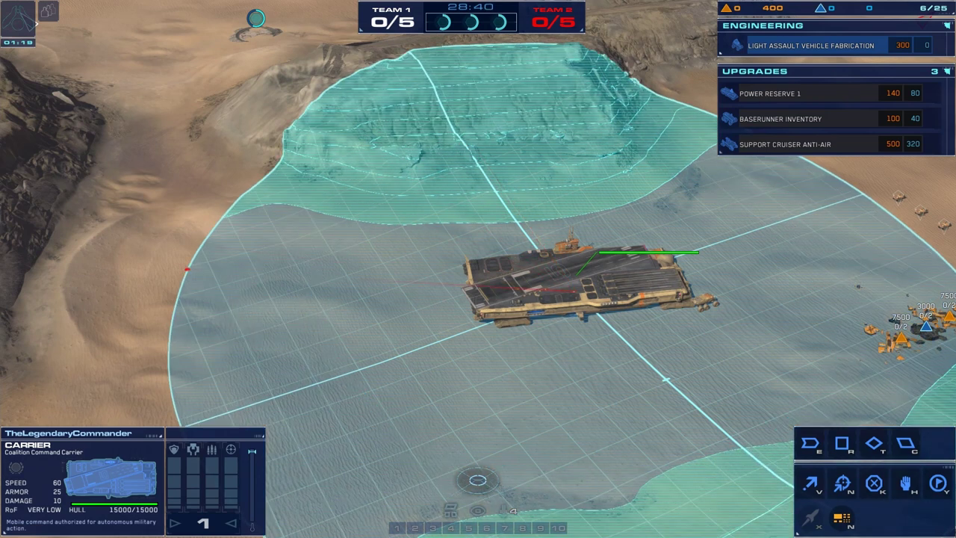
left_click(819, 365)
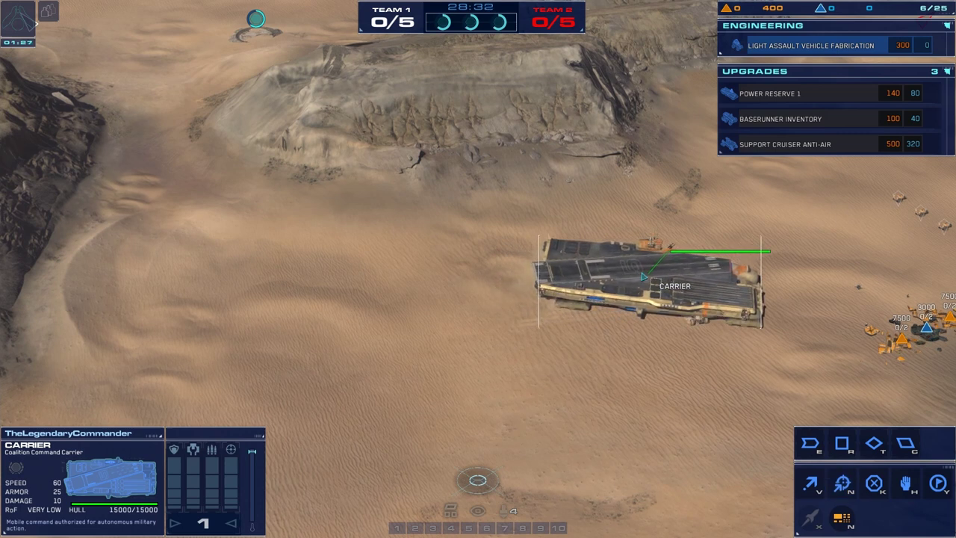
Pan the camera between the Carrier, the nearby resource deposits and the rocky ridge to check that no Carrier commands trigger.
key("d")
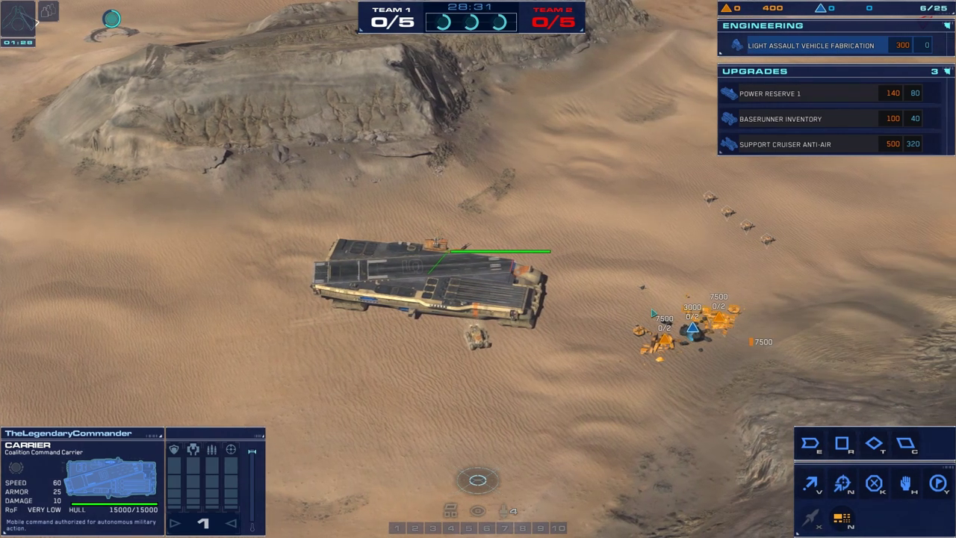
key("d")
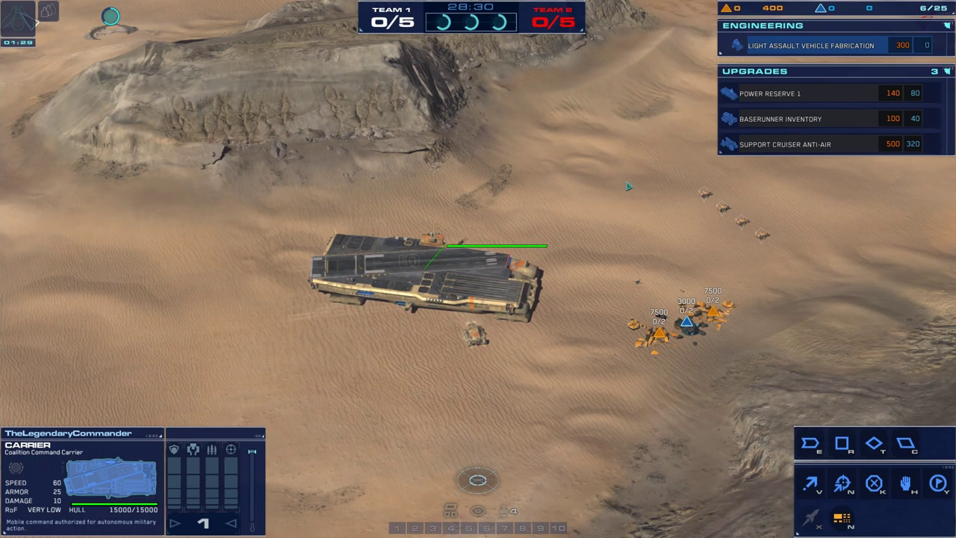
key("s")
key("a")
key("a")
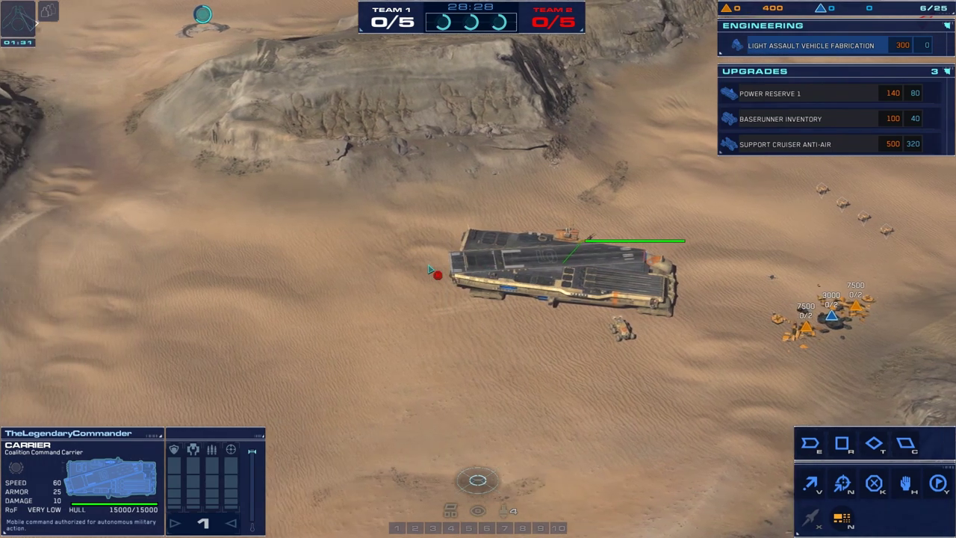
key("s")
key("d")
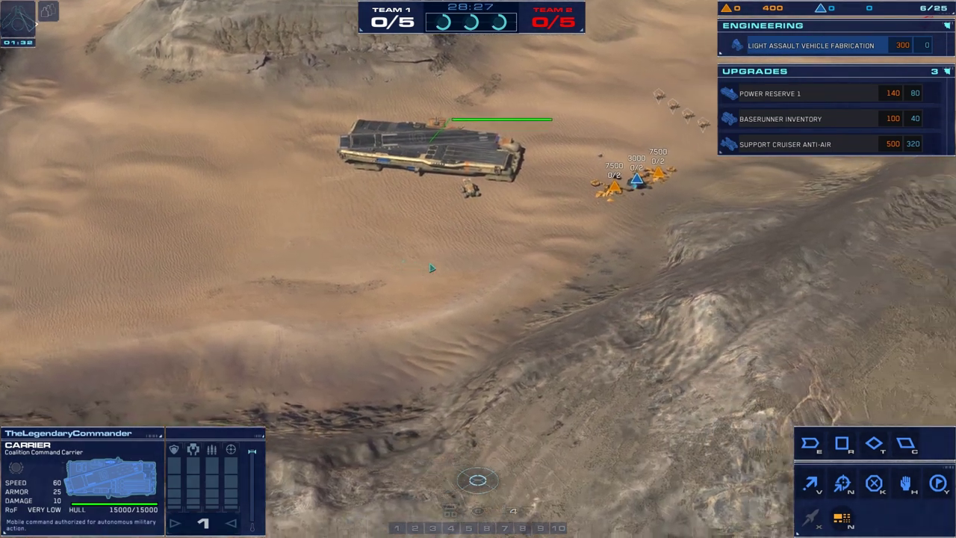
key("d")
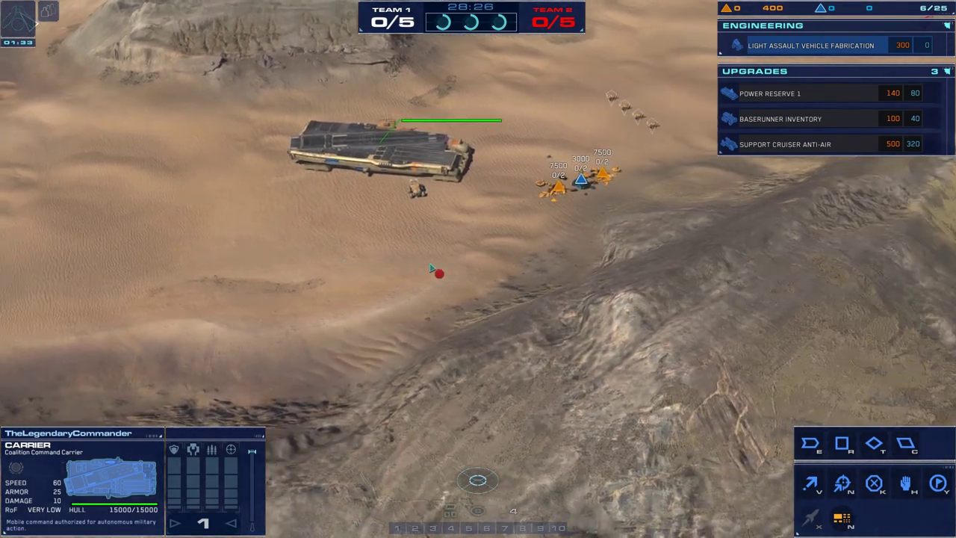
key("a")
scroll(432, 268, "up", 3)
key("w")
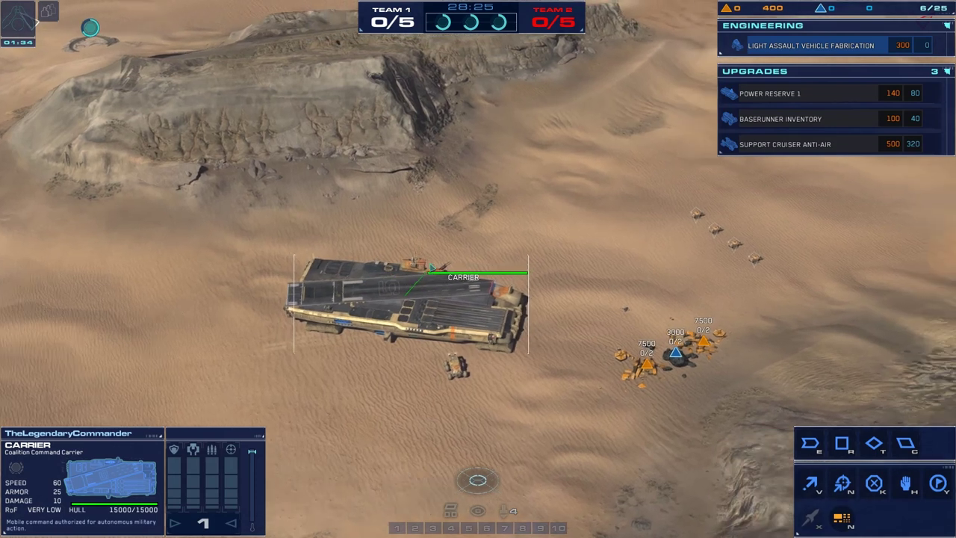
key("s")
key("d")
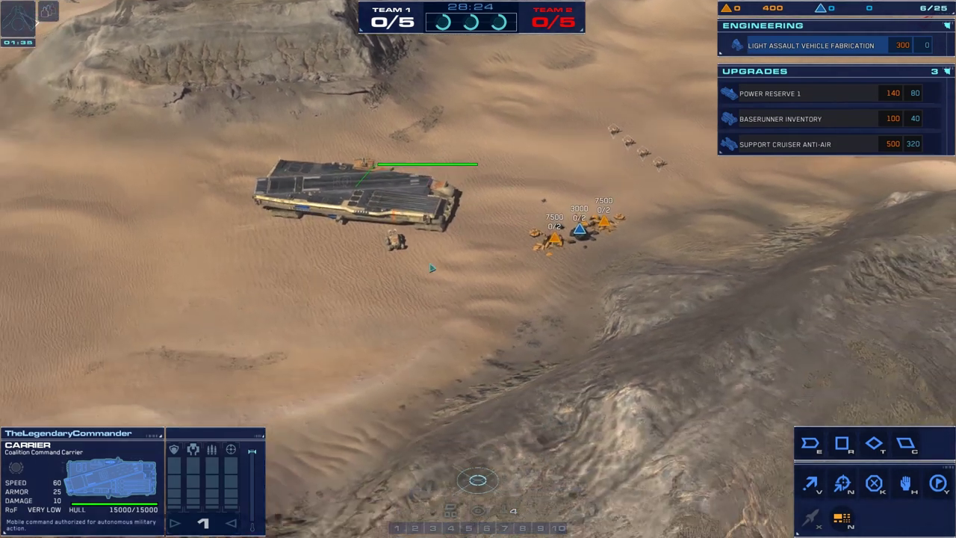
key("a")
key("alt")
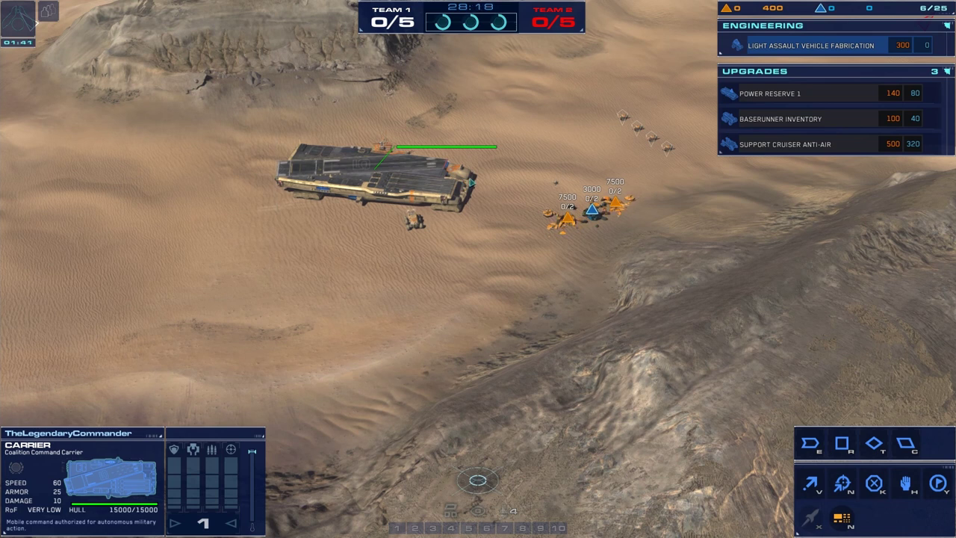
Pan the camera across the map to the Team 1 Extraction Zone and back toward the Carrier.
key("d")
key("w")
key("a")
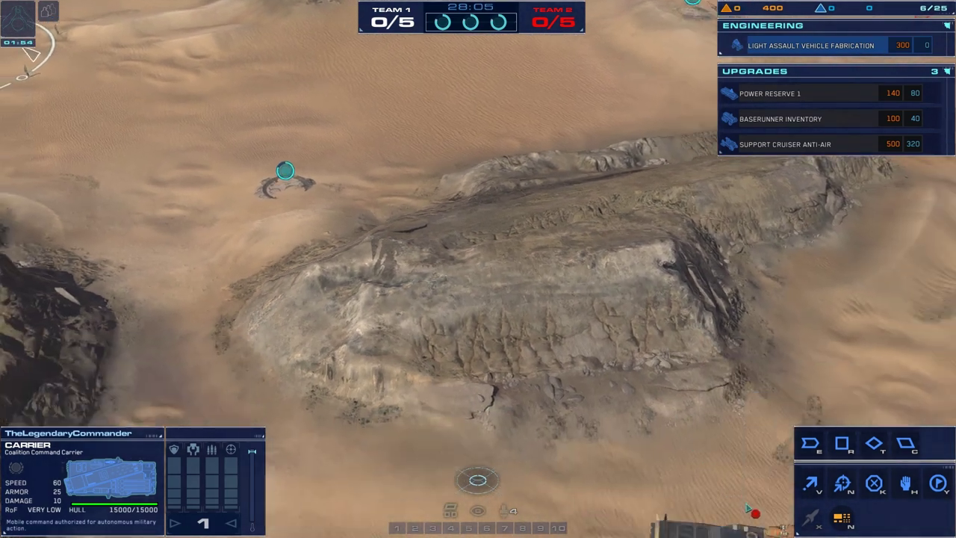
key("d")
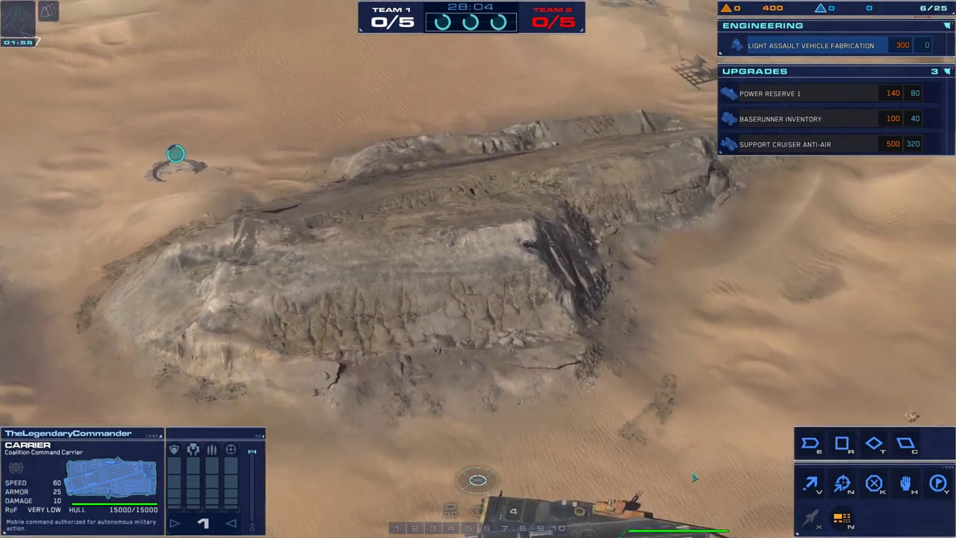
key("w")
key("a")
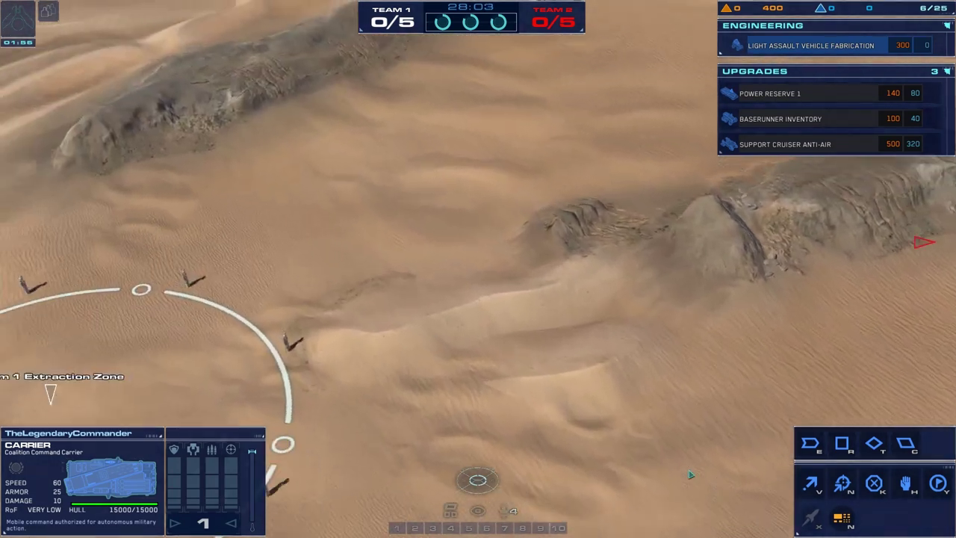
key("a")
key("s")
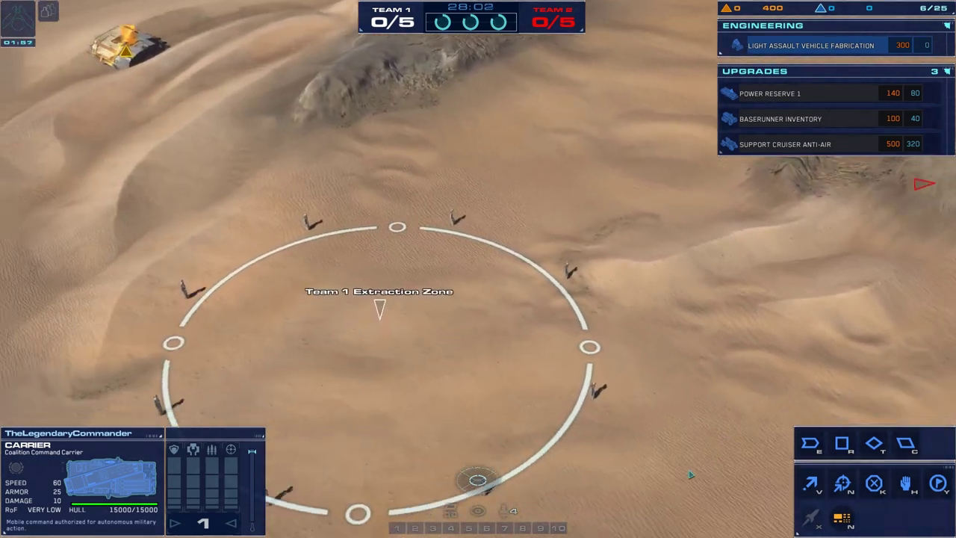
key("a")
key("w")
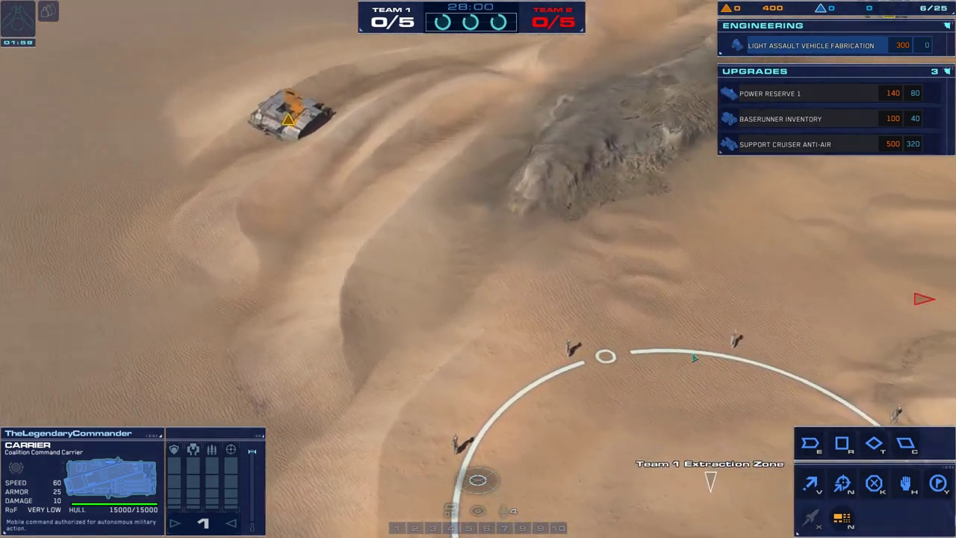
key("d")
key("s")
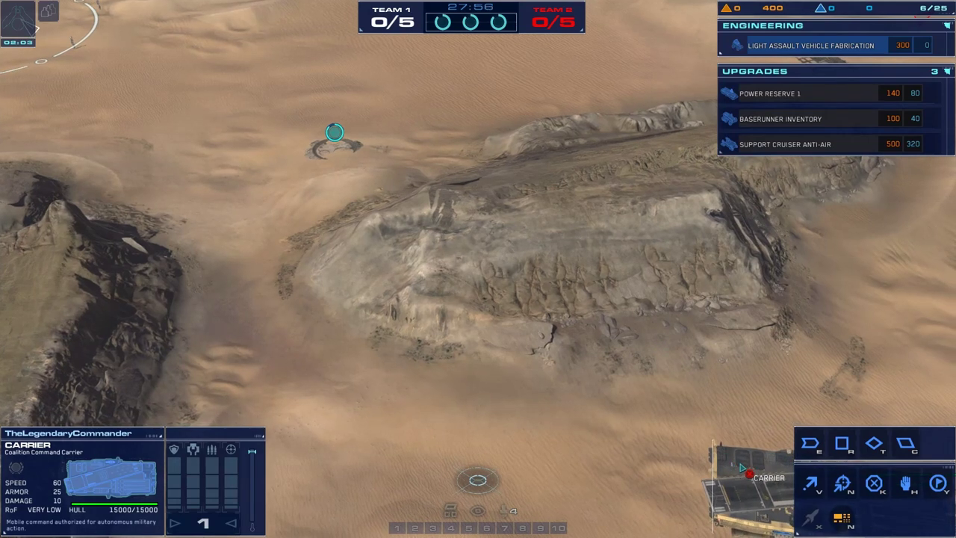
Assign the Carrier to control group 9, deselect it, and recall the group from across the map to center the camera on it.
left_click(535, 410)
key("a")
key("w")
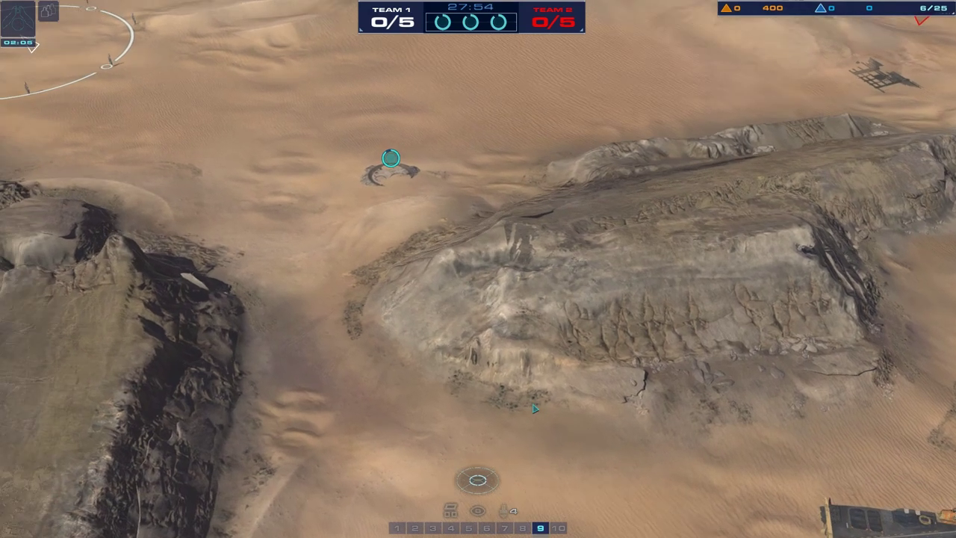
key("9")
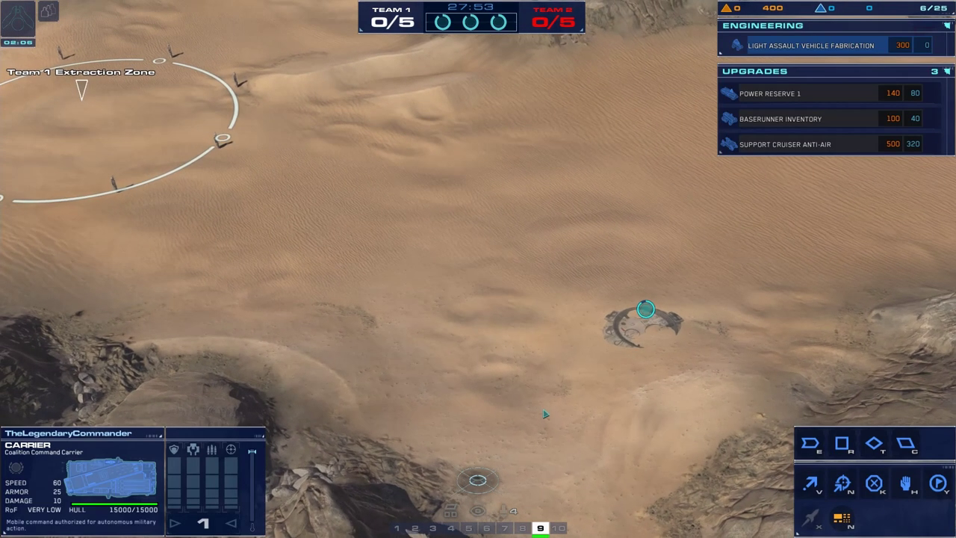
key("w")
key("a")
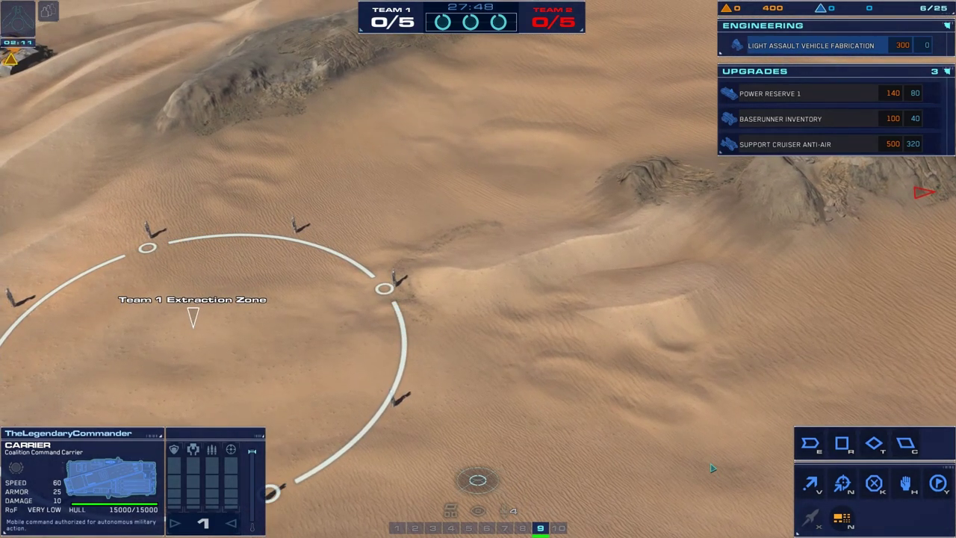
key("9")
key("9")
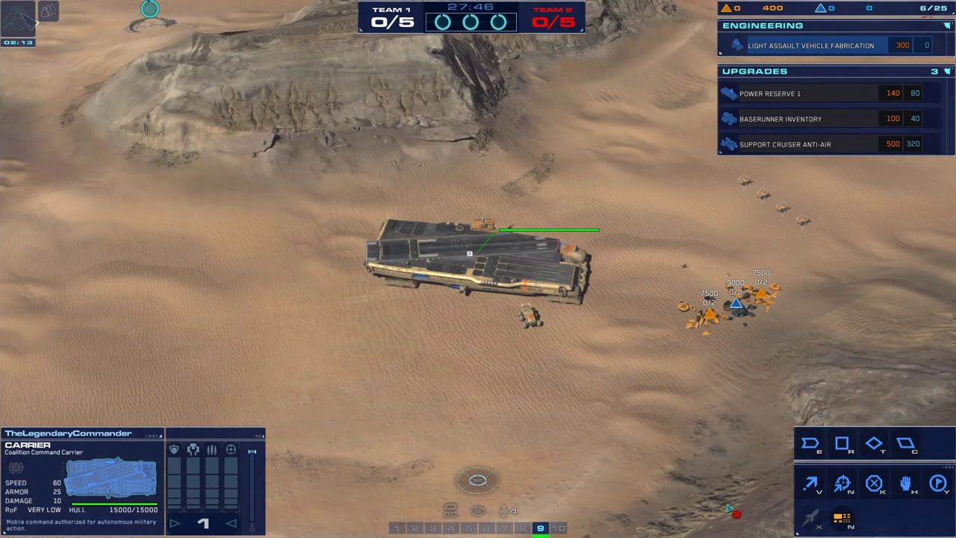
Pan the camera past the four small vehicles and back, deselect the Carrier, and open the game menu.
key("w")
key("d")
key("s")
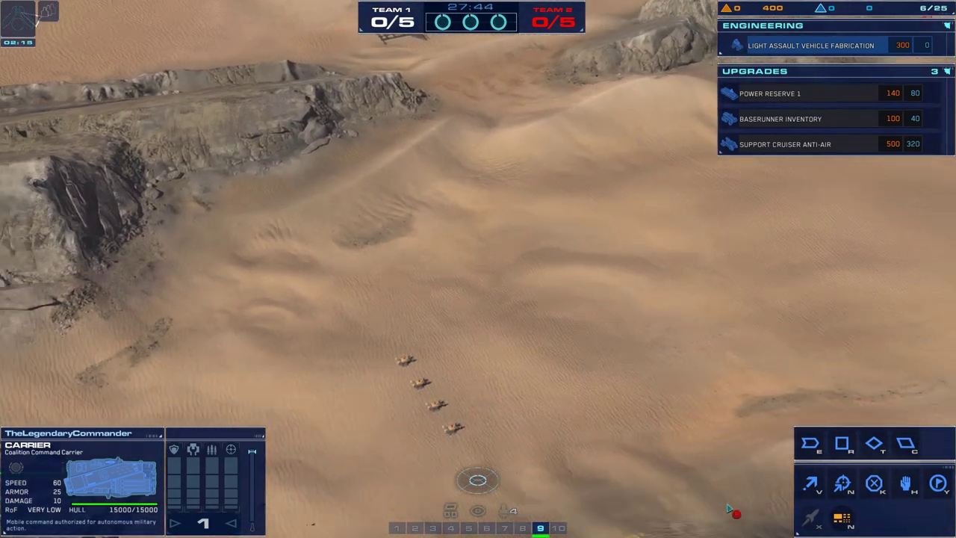
key("a")
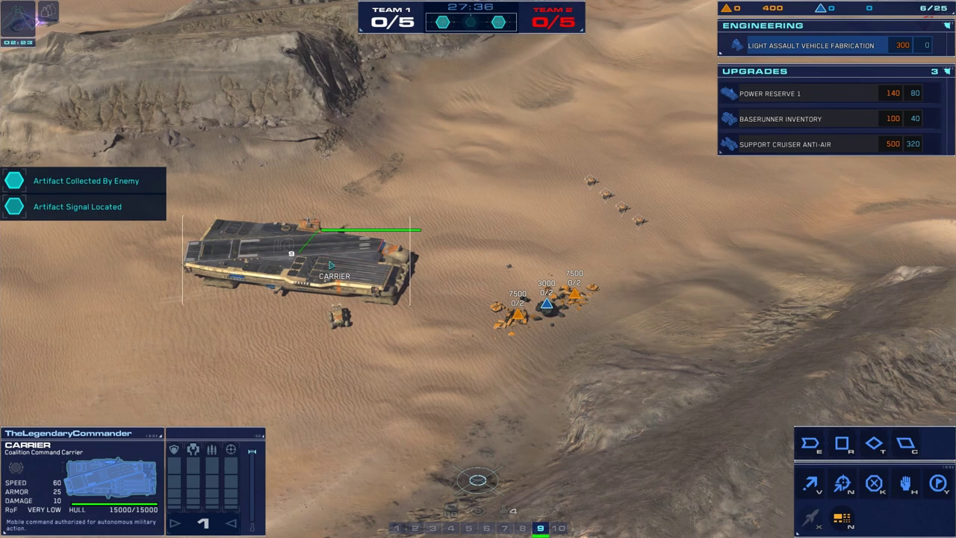
key("Escape")
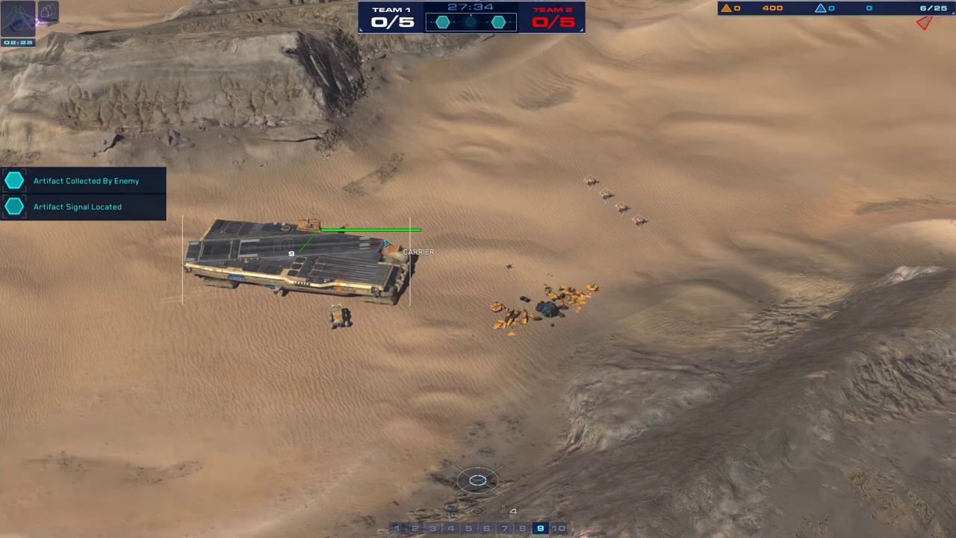
key("Escape")
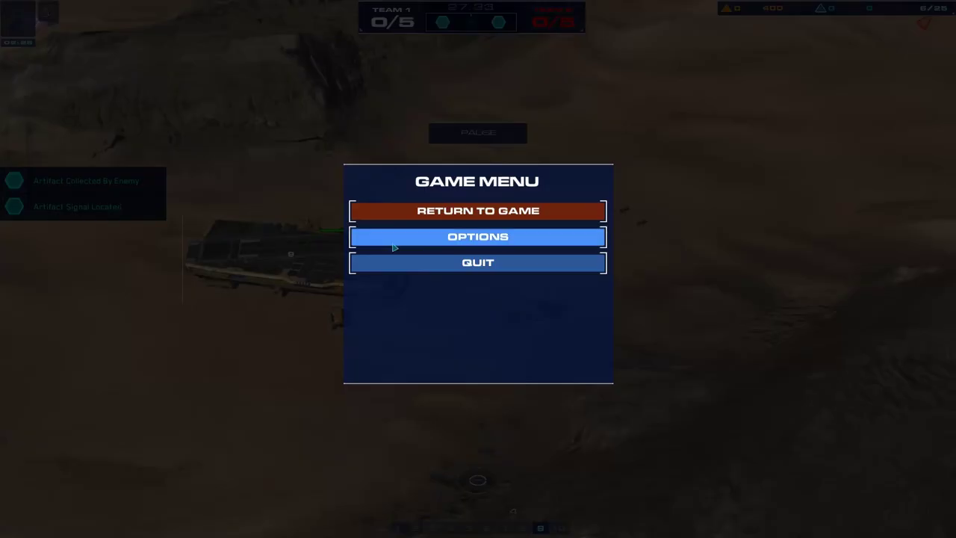